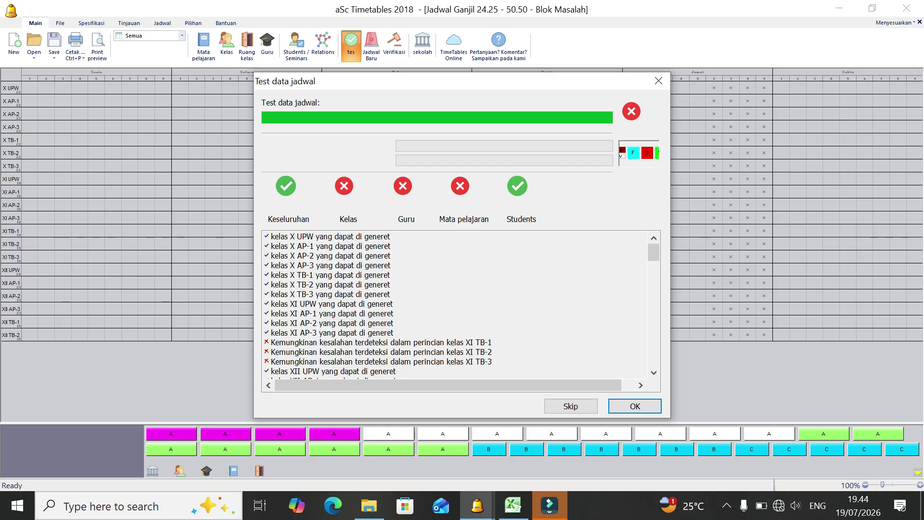
- Examine the timetable test report for classes, teachers and subjects flagged with possible errors, and close the report
mouse_move(654, 252)
mouse_down()
mouse_move(654, 351)
mouse_move(654, 252)
mouse_up()
scroll(458, 303, down, 3)
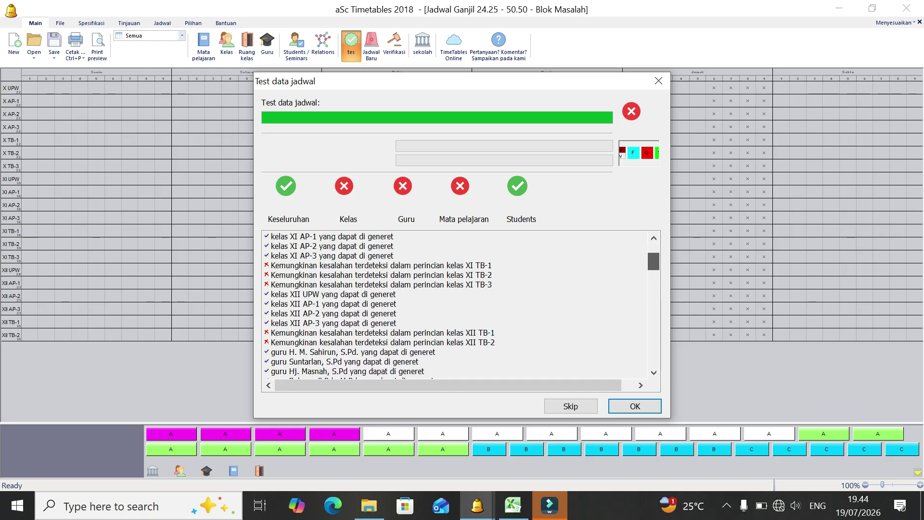
scroll(458, 303, down, 1)
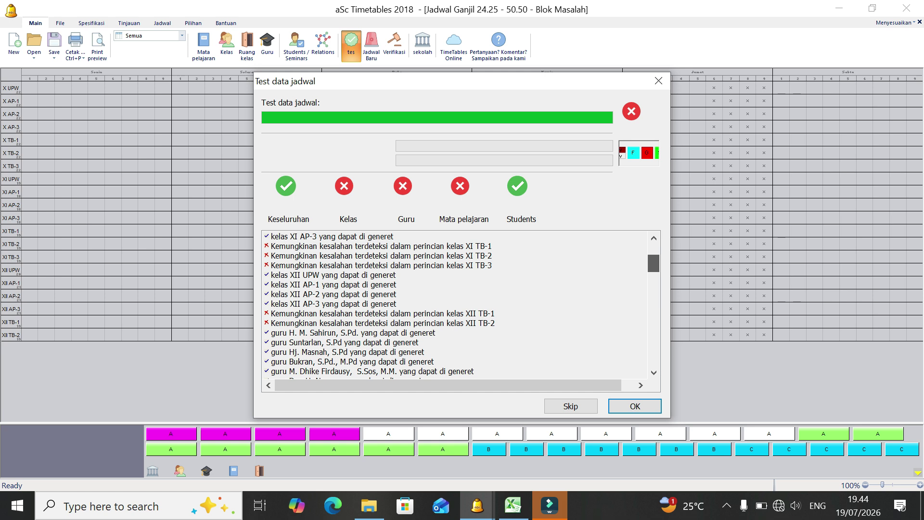
scroll(458, 304, down, 2)
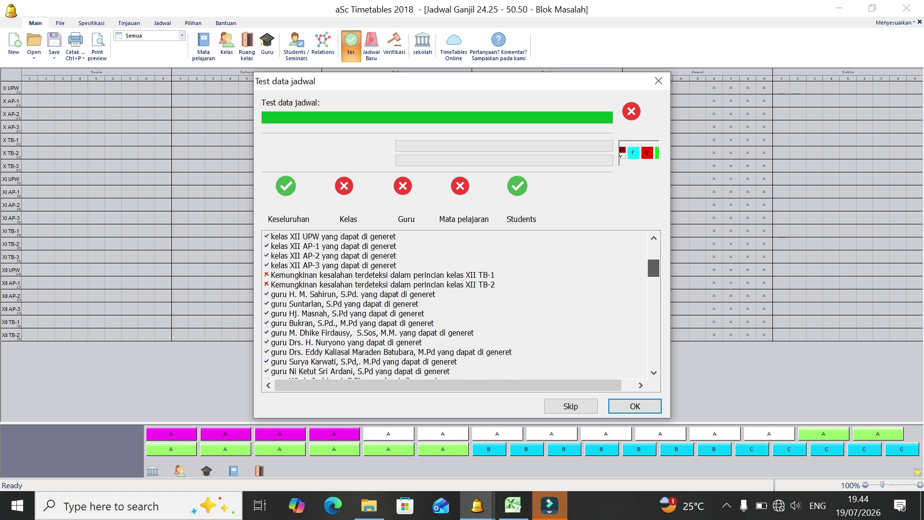
scroll(458, 303, down, 3)
scroll(457, 303, down, 5)
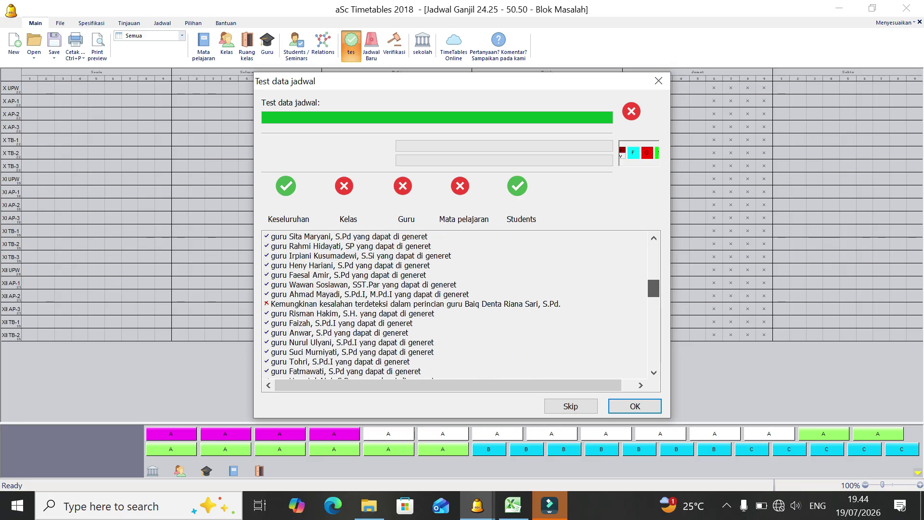
scroll(457, 304, down, 2)
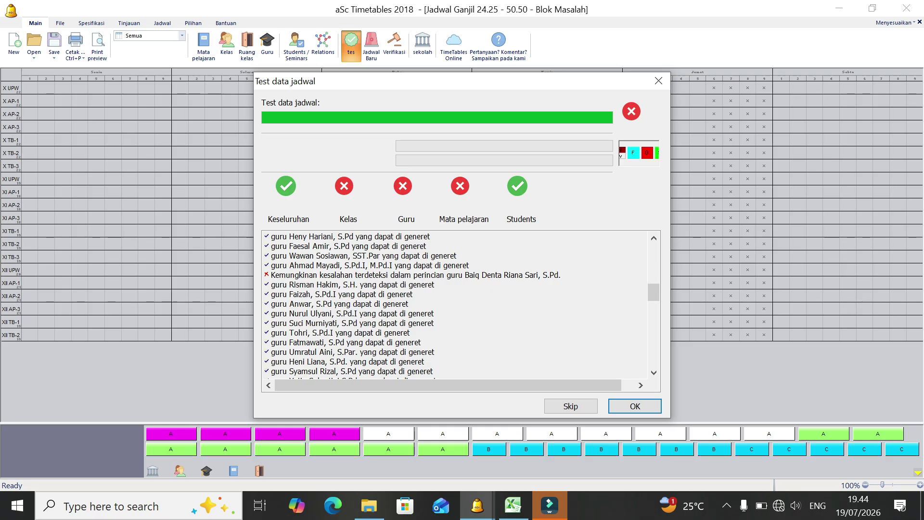
scroll(653, 293, down, 5)
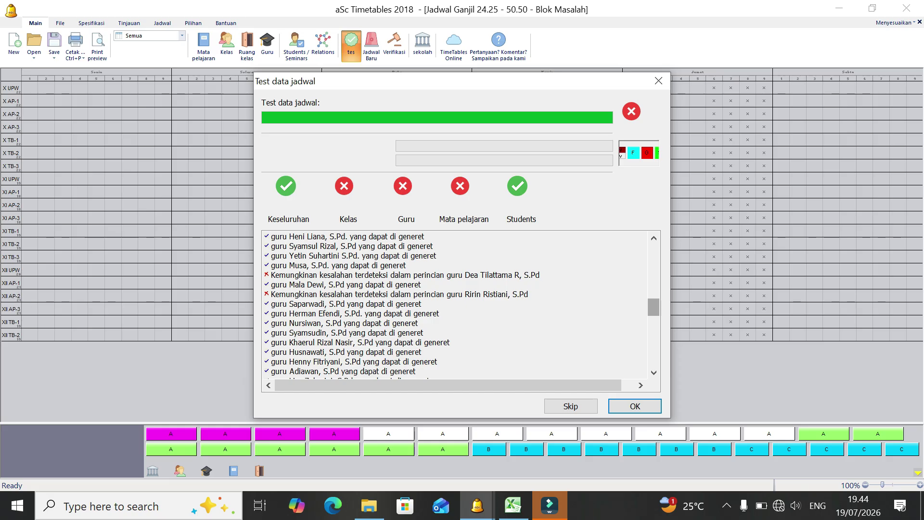
drag(653, 308, 654, 357)
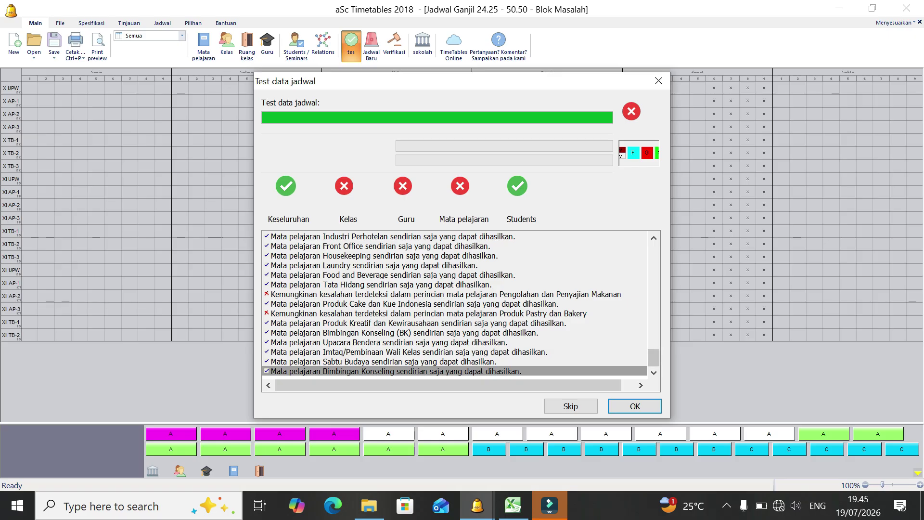
drag(654, 358, 653, 252)
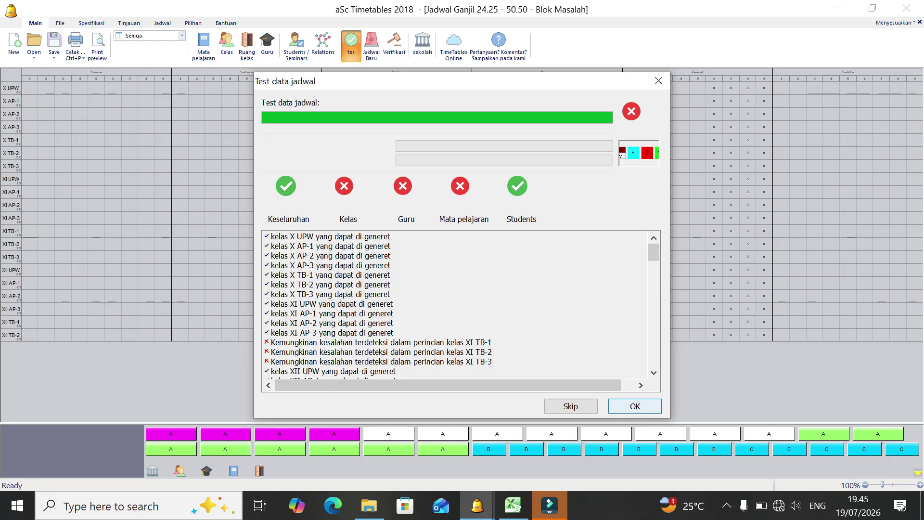
click(635, 406)
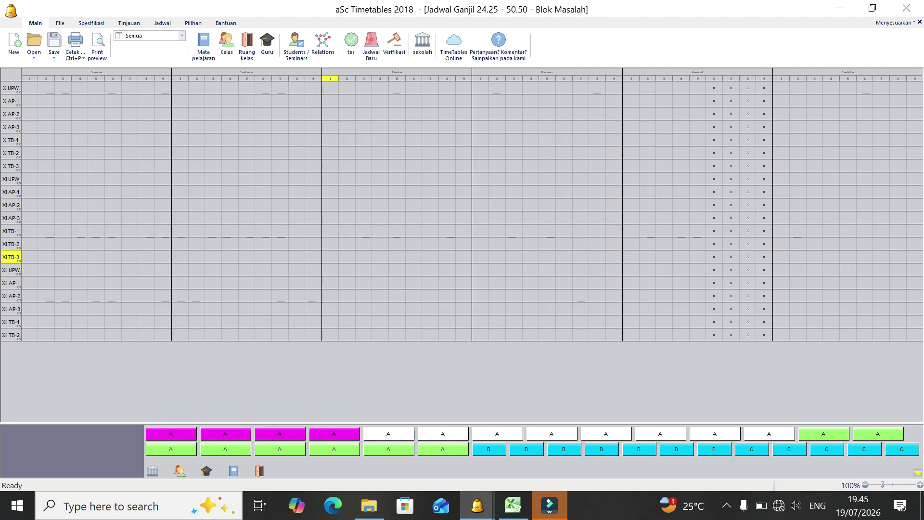
- Open the class list and widen the Kode column to show the full class codes
click(226, 46)
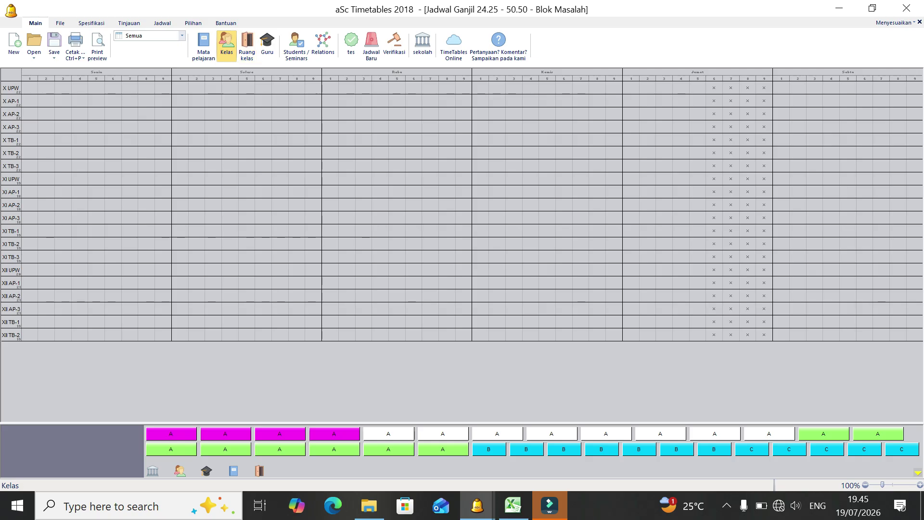
click(226, 44)
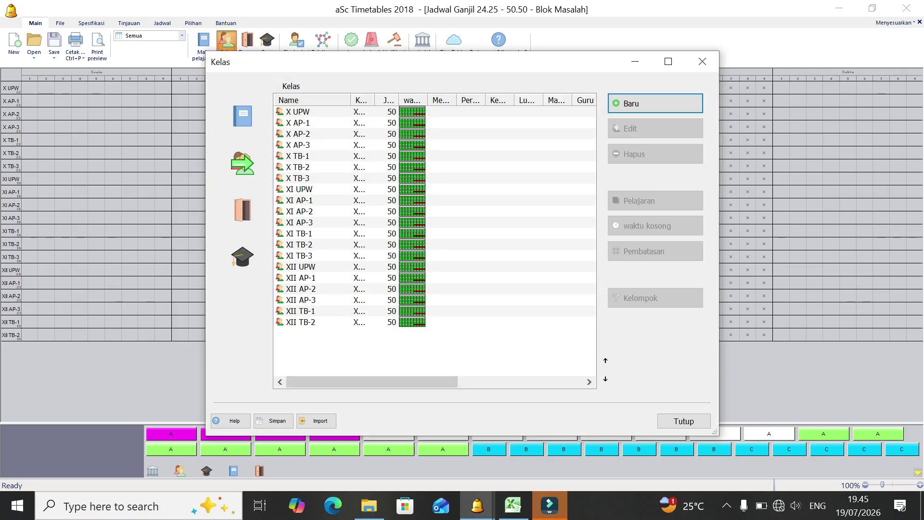
drag(375, 100, 420, 100)
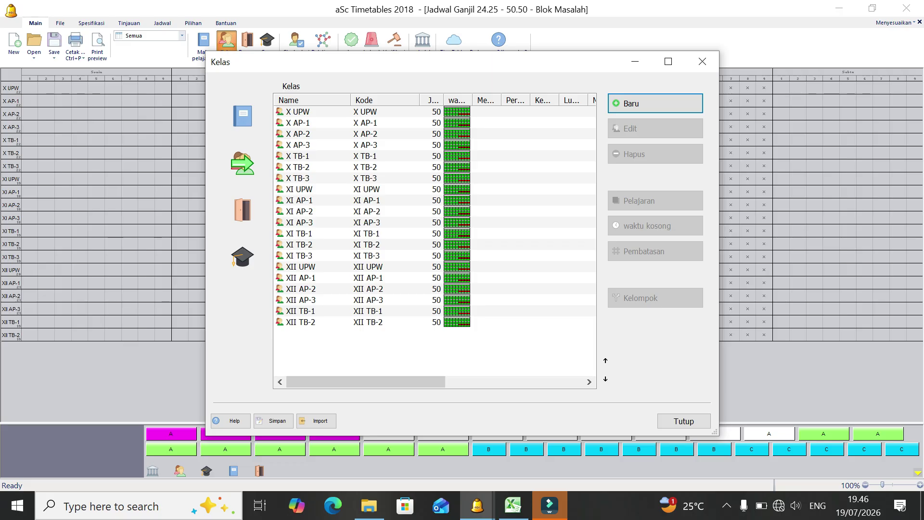
- Switch to the Excel planning workbook, check the TOTAL row for every class in the Beban Jam aSc sheet, and return to the class list
click(513, 506)
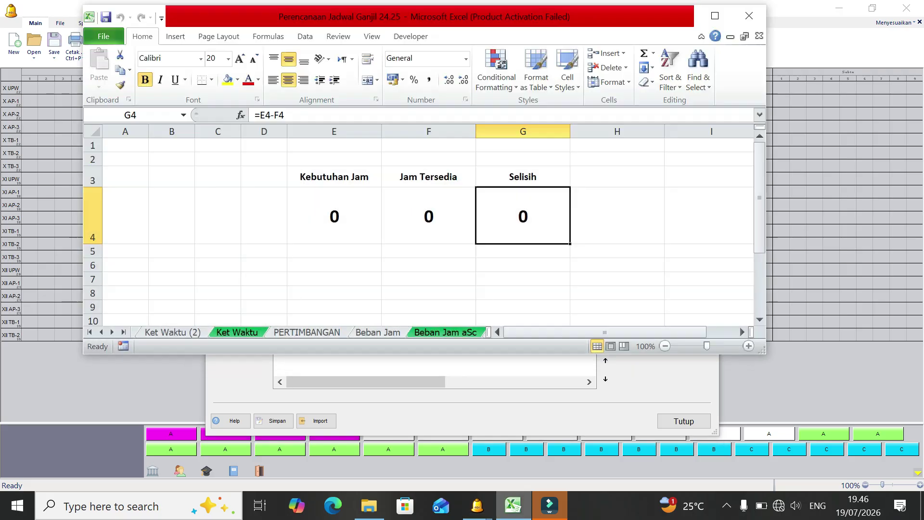
click(446, 332)
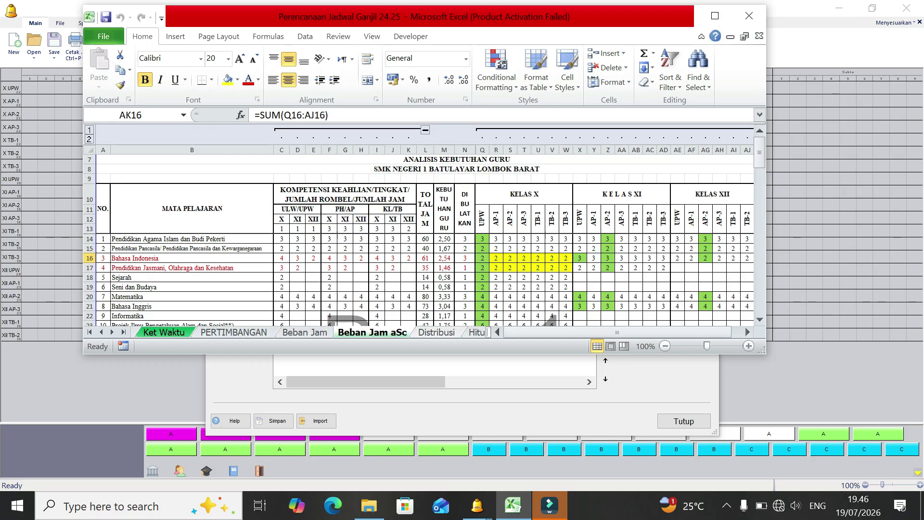
click(715, 16)
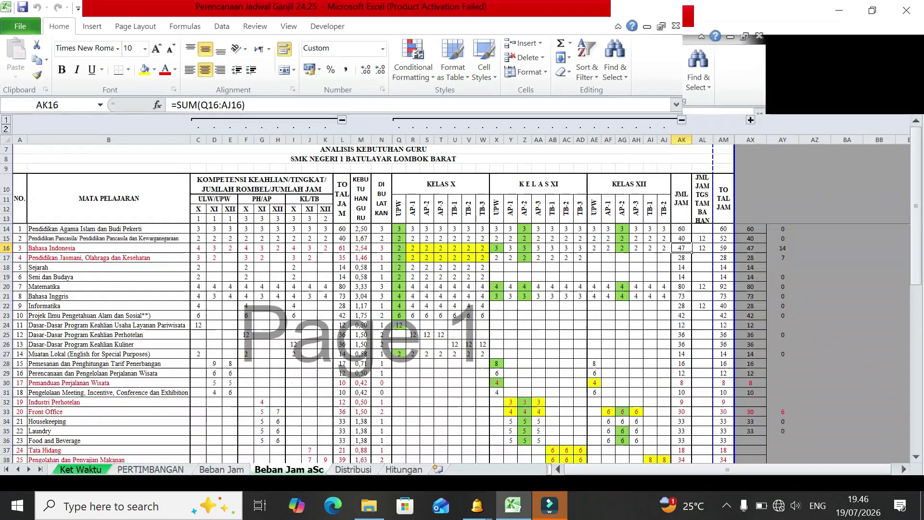
drag(916, 207, 917, 351)
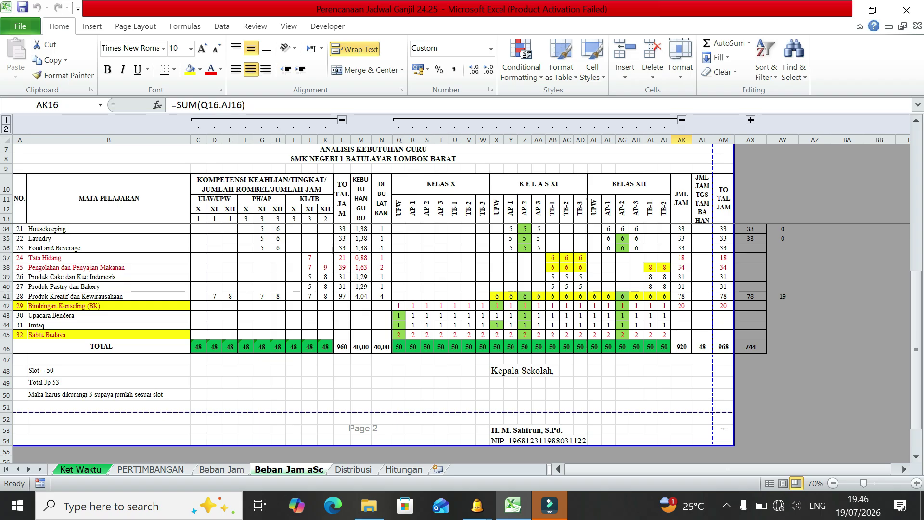
drag(399, 347, 665, 348)
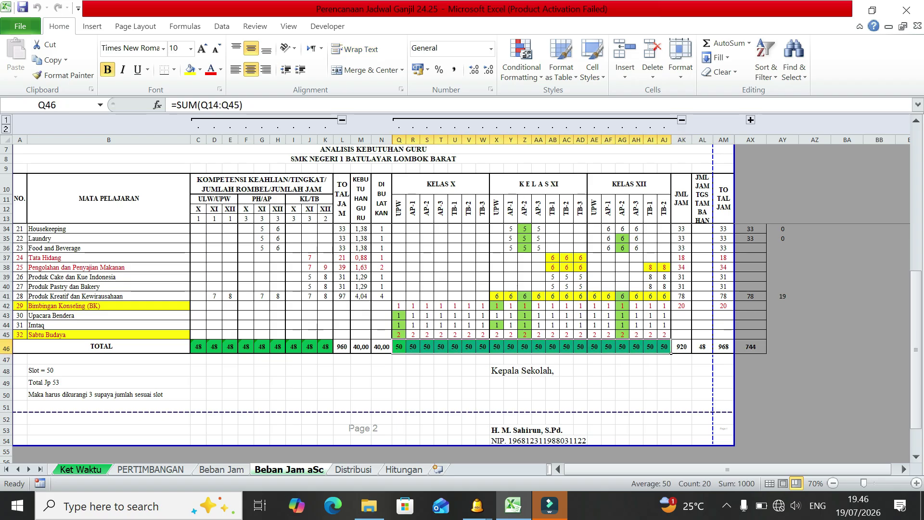
mouse_move(478, 506)
click(318, 450)
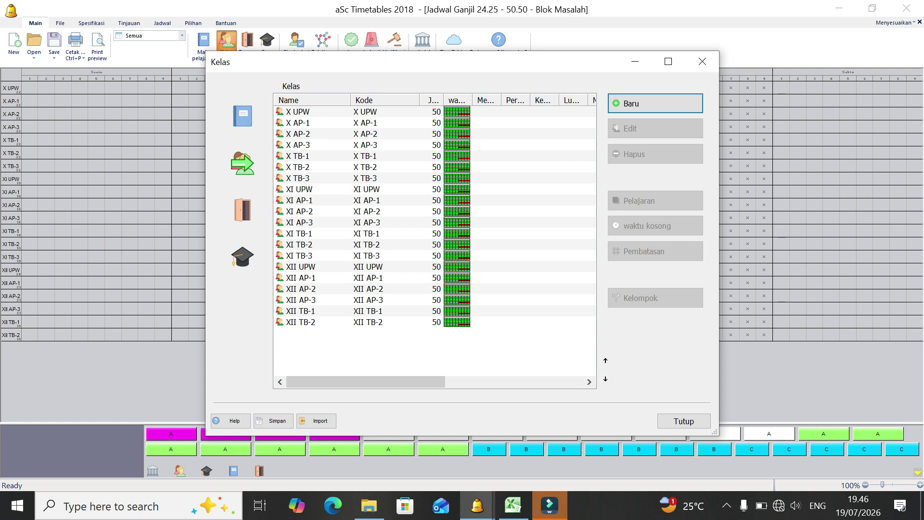
- Select class X UPW and consult the daily lesson periods in the Excel workbook's Ket Waktu sheet
click(313, 112)
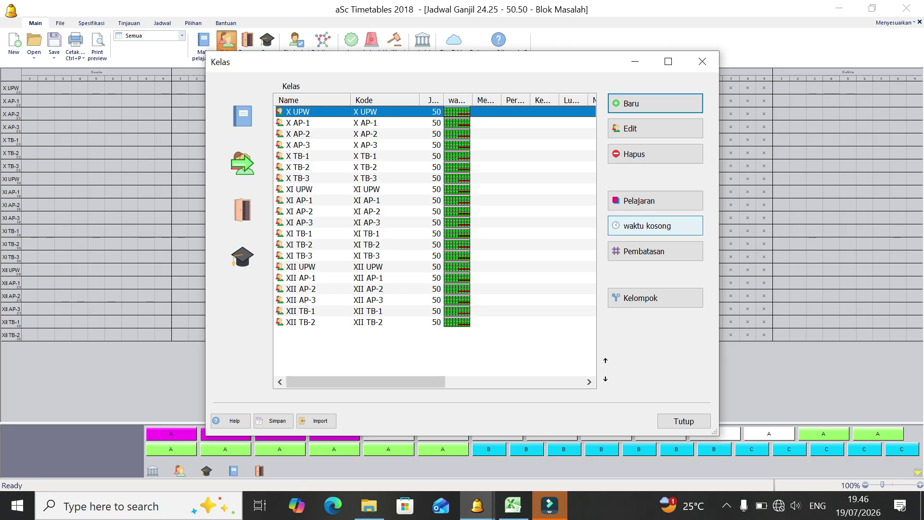
click(513, 506)
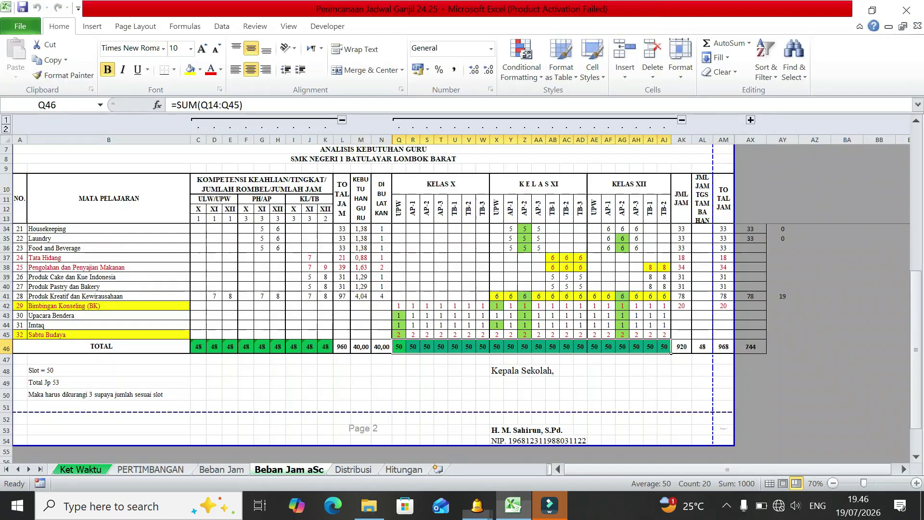
click(81, 470)
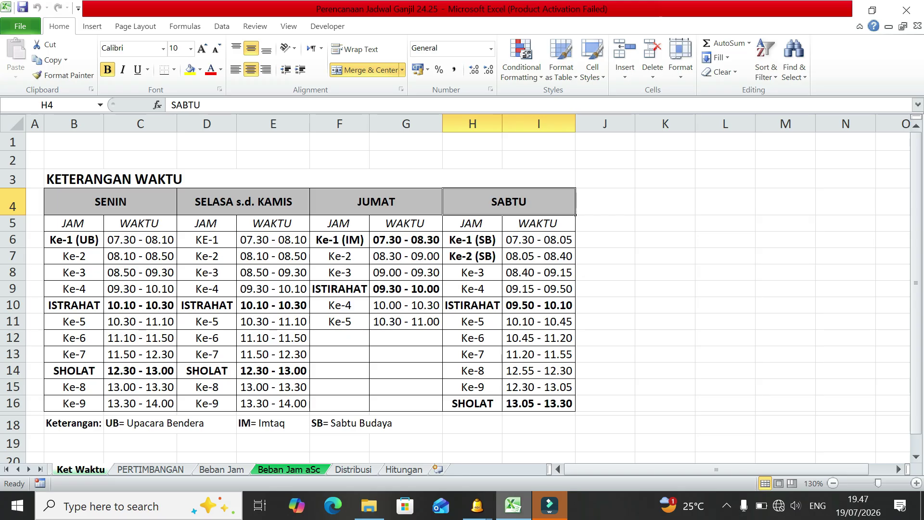
click(514, 505)
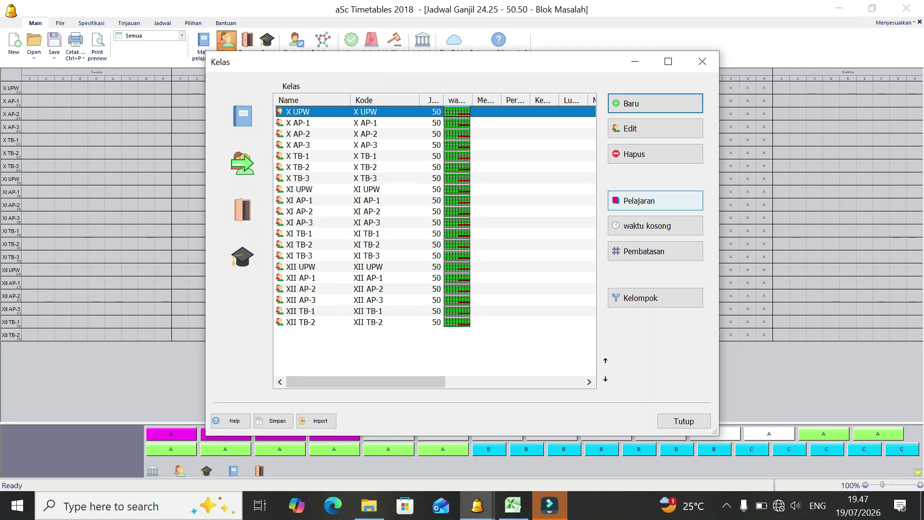
- Review the waktu kosong availability grid of class X UPW and close the class list
click(647, 225)
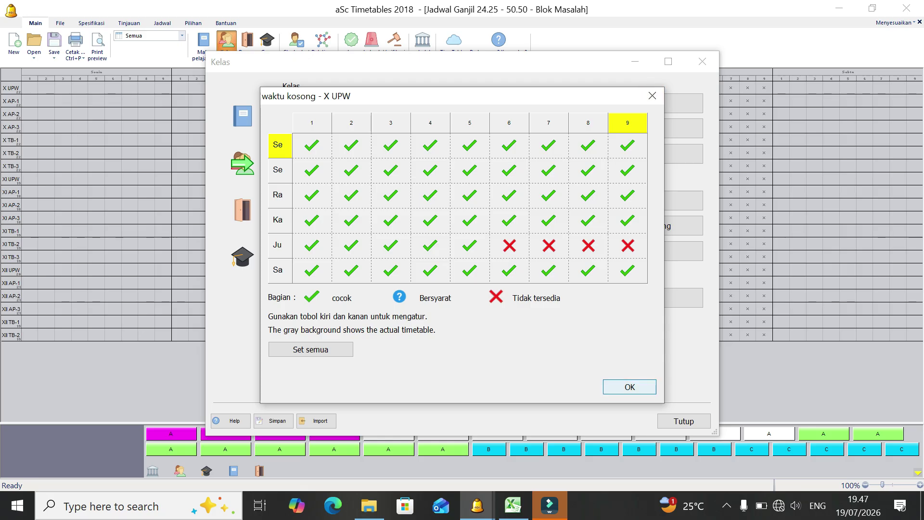
click(630, 387)
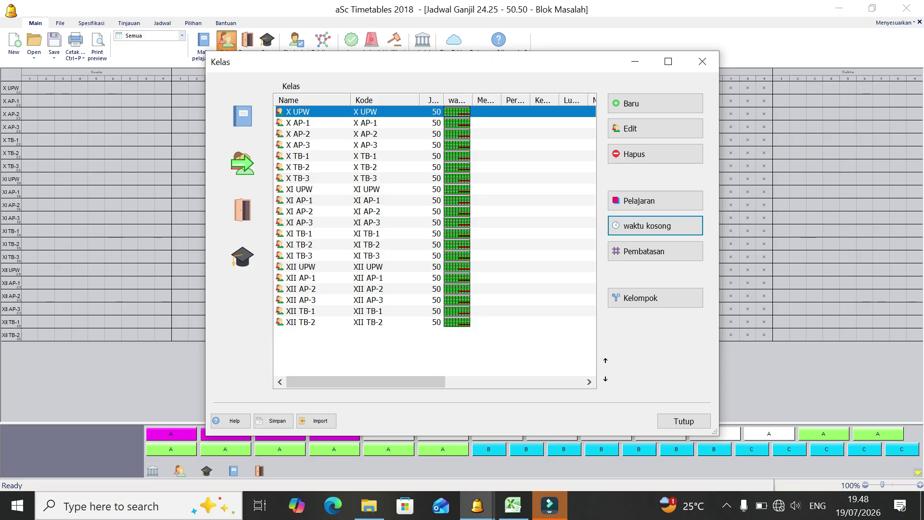
click(703, 62)
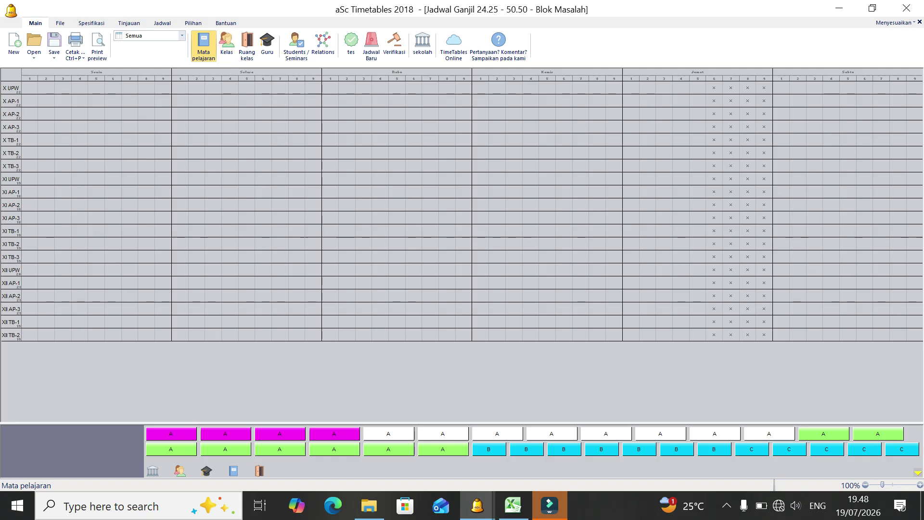
- Open the subject list and compare its hours with the subjects in the Excel workbook's Beban Jam aSc sheet
click(204, 46)
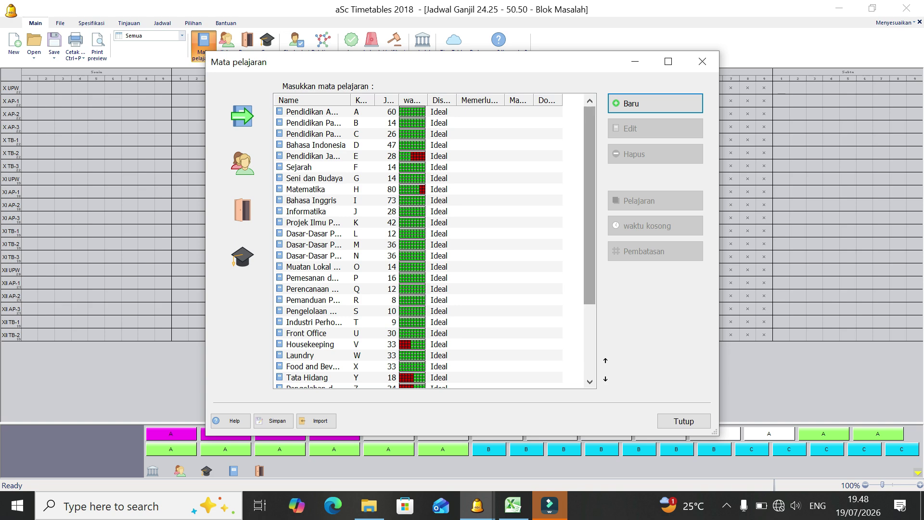
click(513, 505)
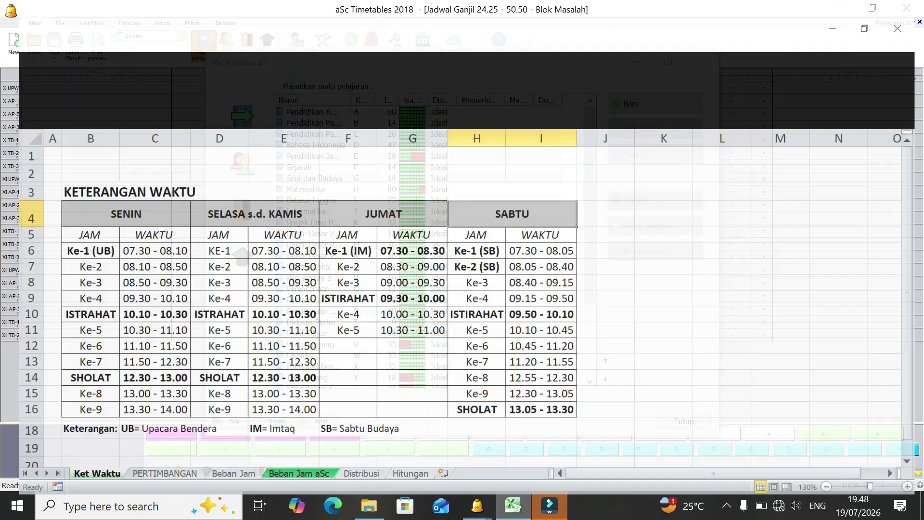
click(289, 470)
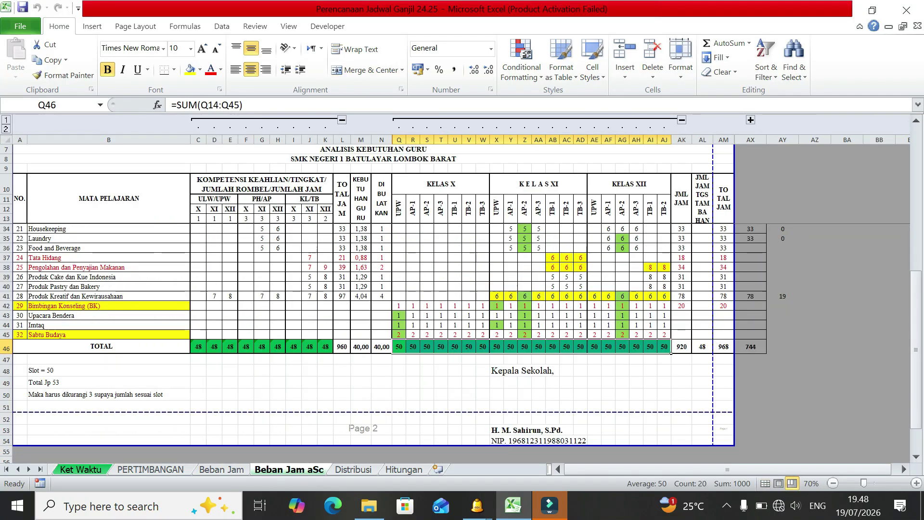
scroll(462, 337, up, 7)
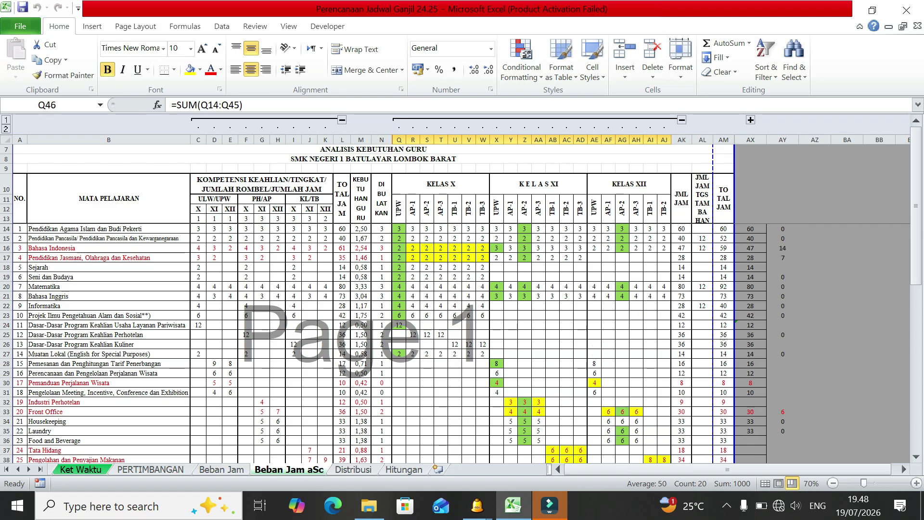
click(478, 506)
click(321, 432)
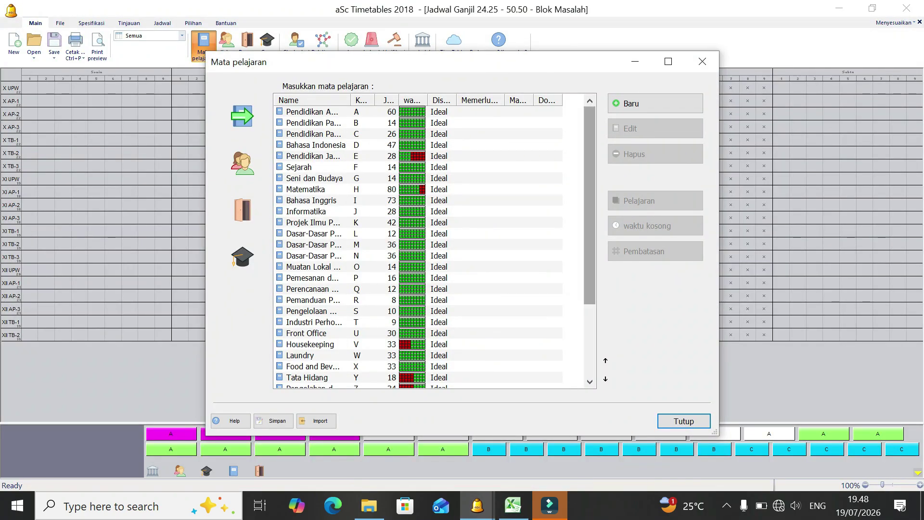
- Widen the Name column of the subject list and look through the subjects down to Bimbingan Konseling
drag(590, 202, 590, 274)
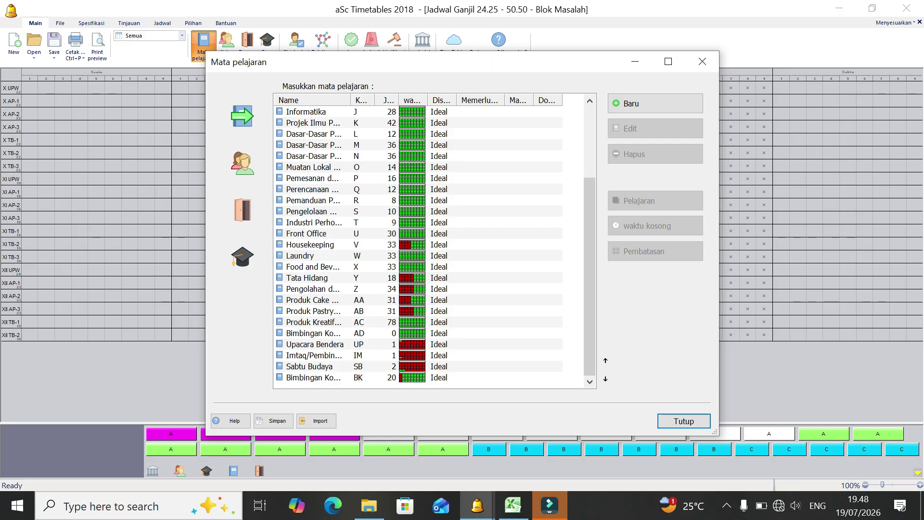
drag(351, 100, 441, 101)
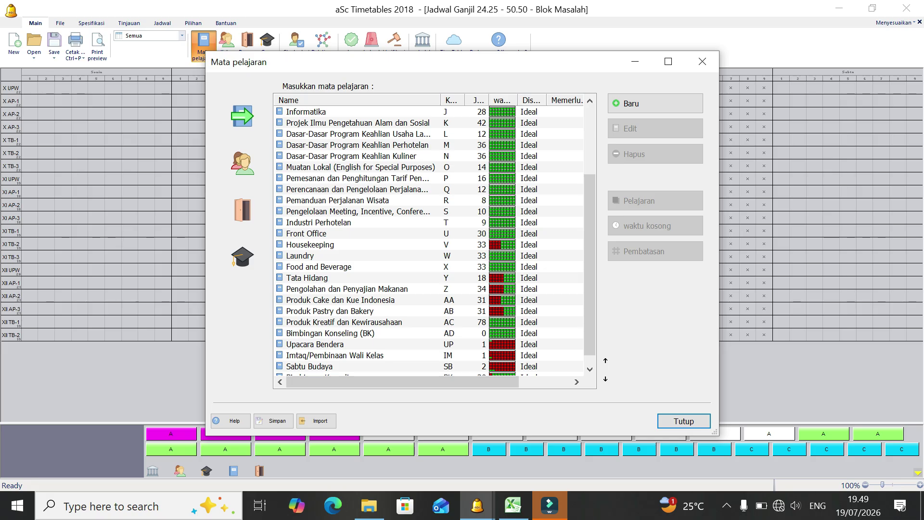
scroll(428, 241, down, 1)
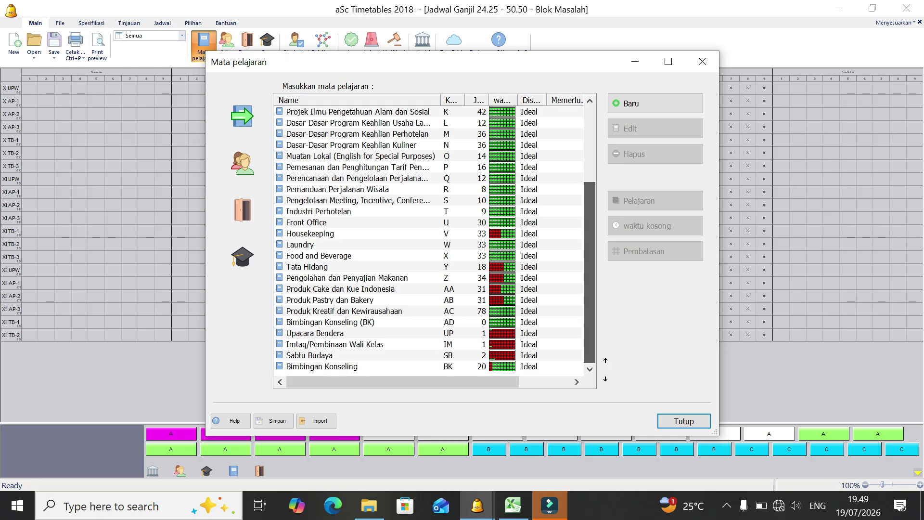
- In the waktu kosong grid of Pengolahan dan Penyajian Makanan, mark Friday (Ju) periods 6 to 9 as Tidak tersedia
click(346, 278)
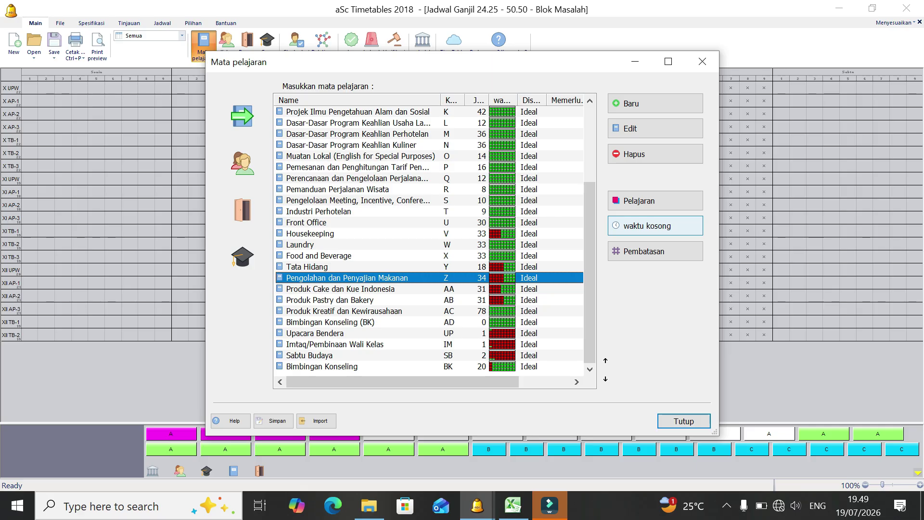
click(647, 225)
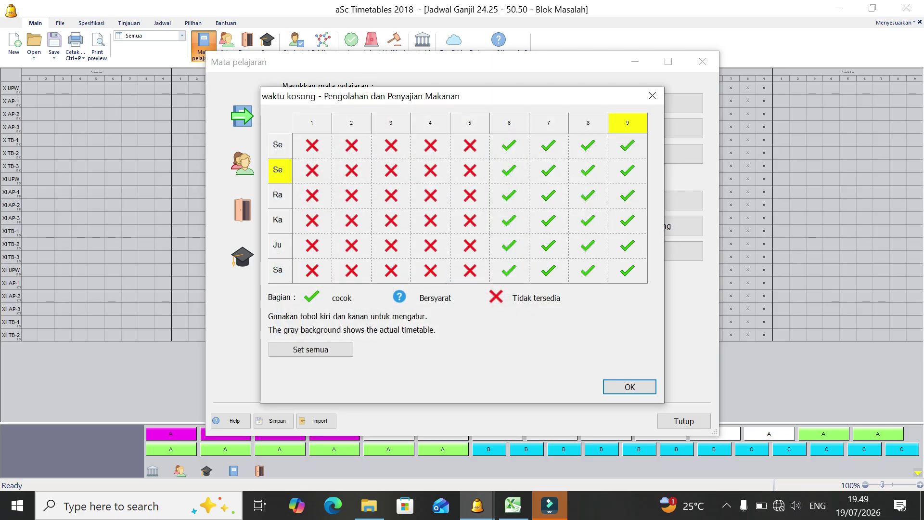
drag(498, 103, 796, 85)
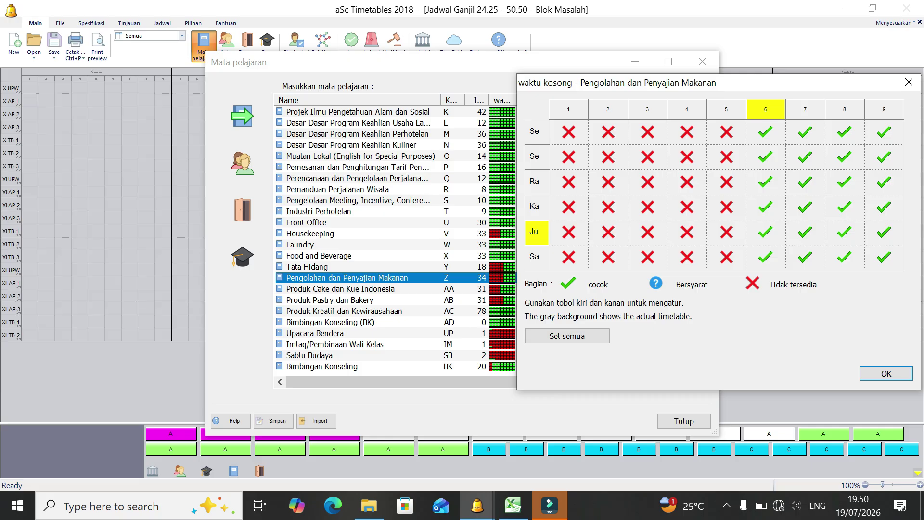
click(766, 232)
click(765, 232)
click(805, 232)
click(805, 232)
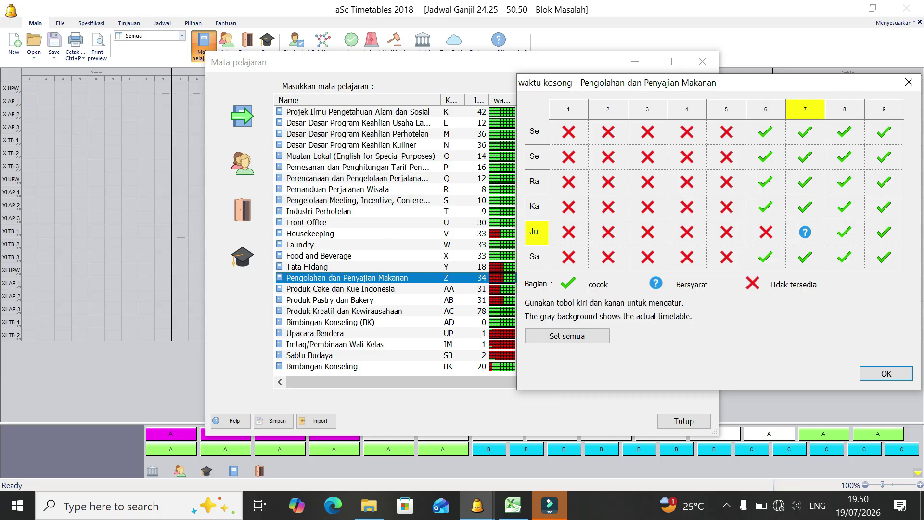
click(845, 232)
click(845, 232)
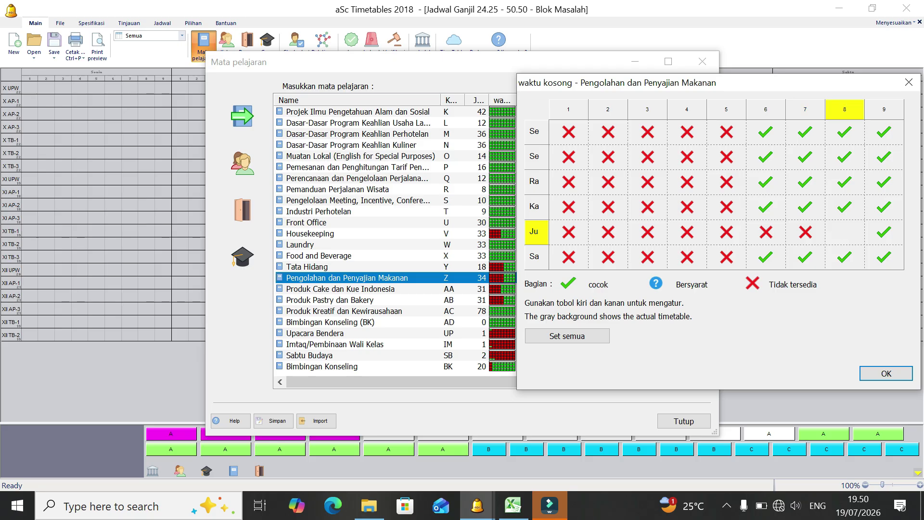
click(884, 233)
click(884, 232)
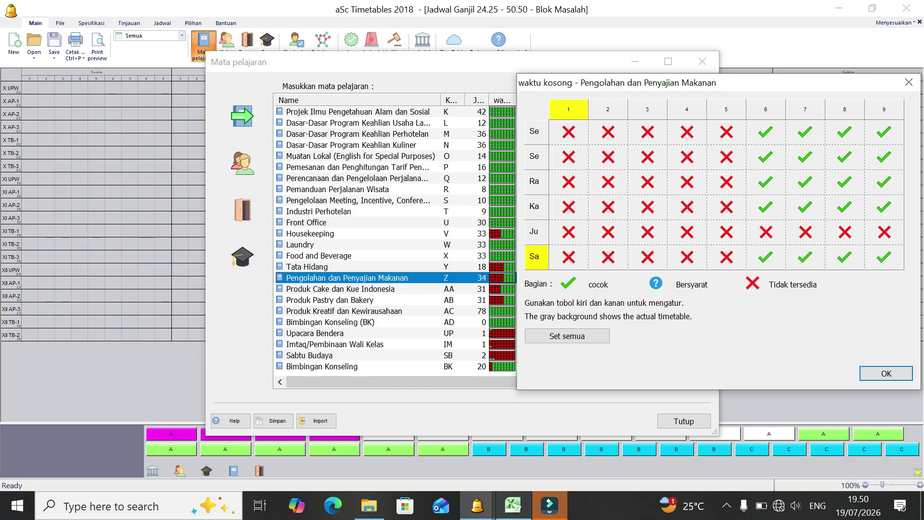
- In the Excel workbook's Hitungan sheet, enter 34 for Kebutuhan Jam and 20 for Jam Tersedia
key(alt+Tab)
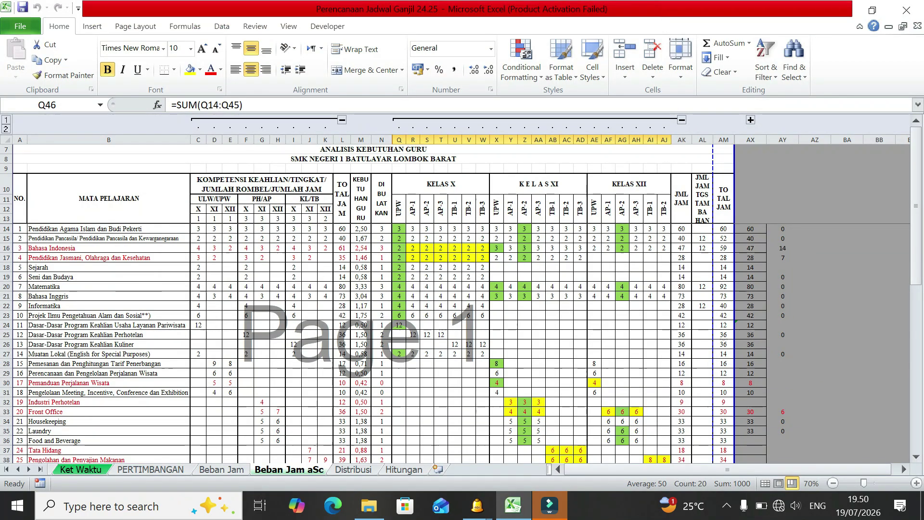
click(404, 470)
click(251, 206)
text(34)
key(Right)
text(20)
key(Return)
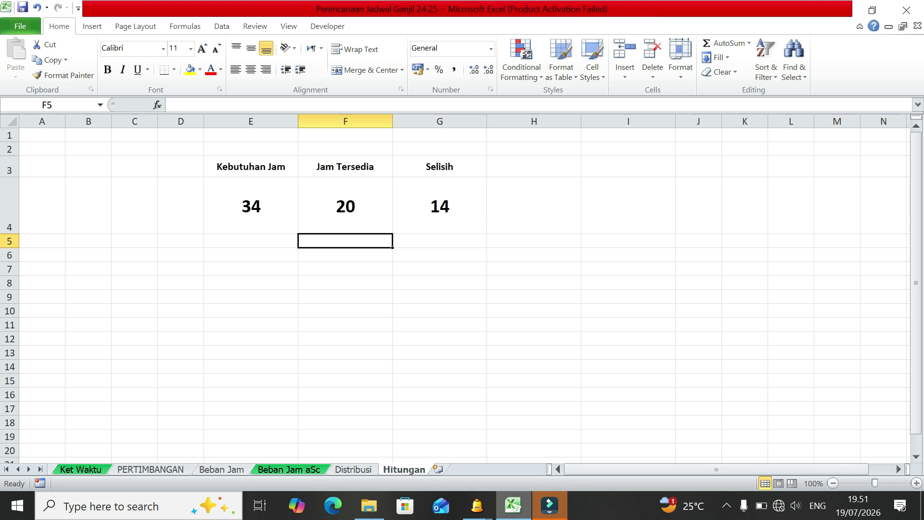
- Back in aSc Timetables, make periods 5, 4 and 3 available on all days for Pengolahan dan Penyajian Makanan and recheck its saved grid
mouse_move(477, 505)
click(319, 423)
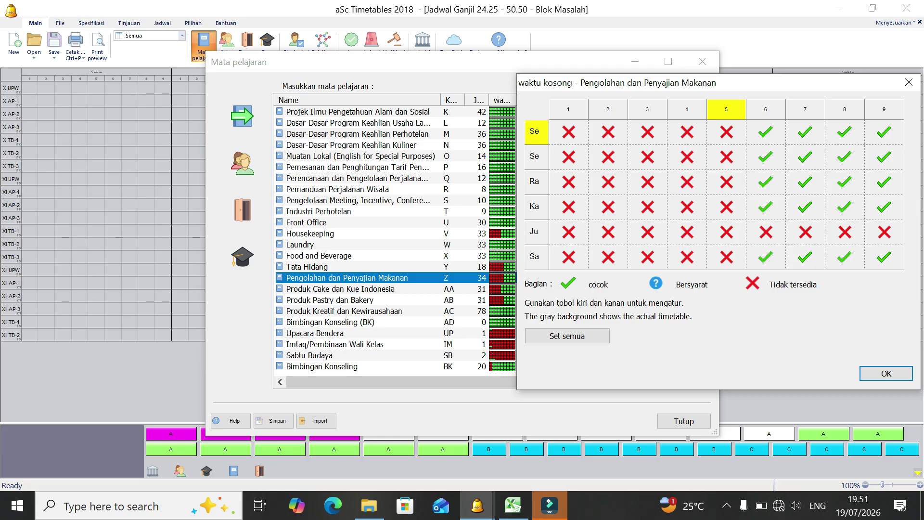
click(727, 109)
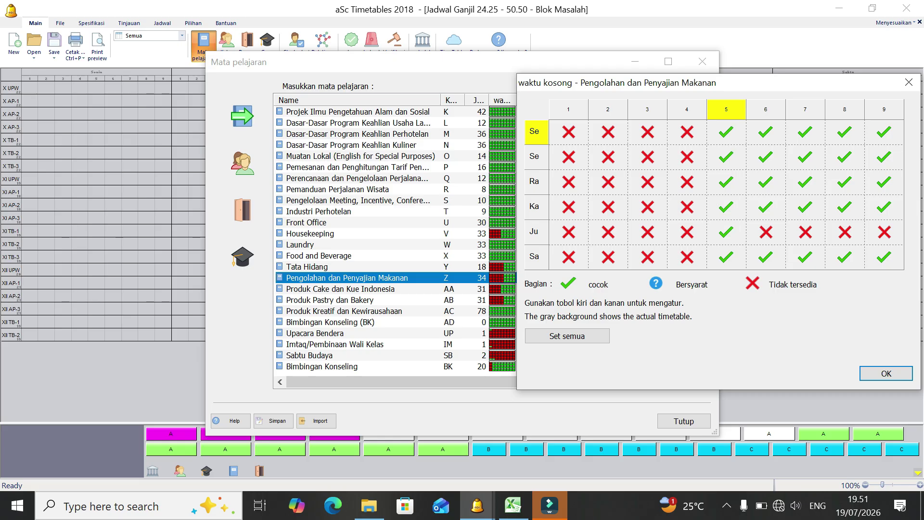
click(688, 109)
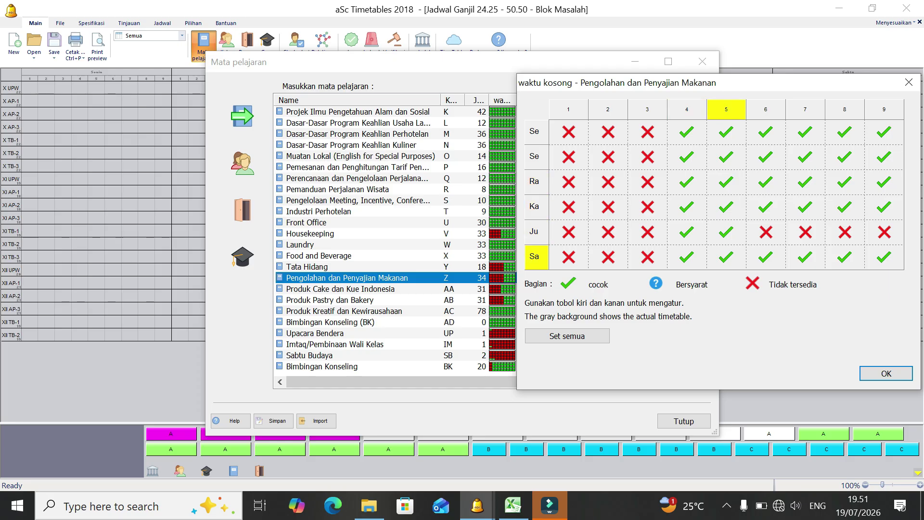
click(648, 109)
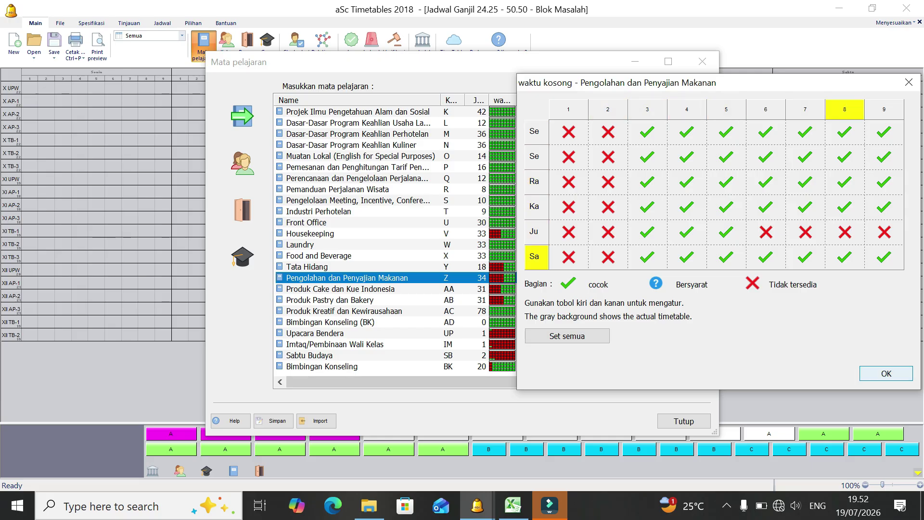
click(886, 373)
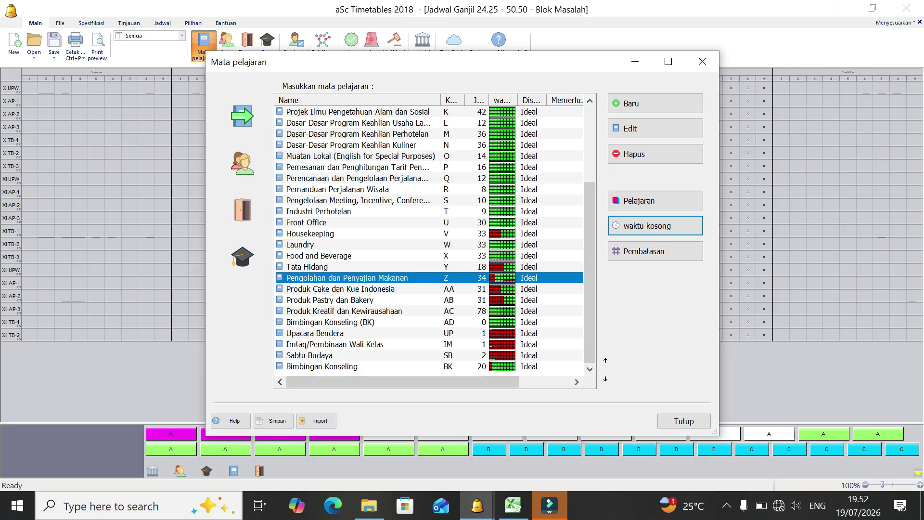
click(655, 226)
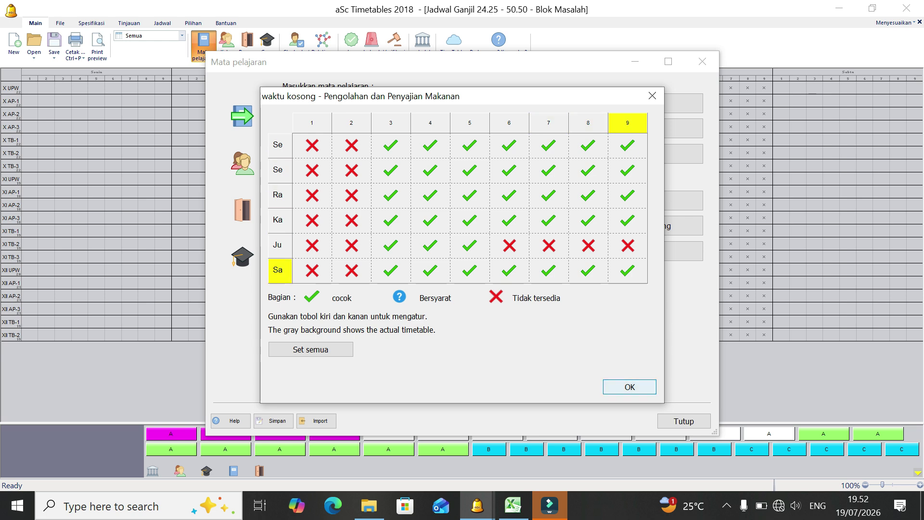
click(629, 387)
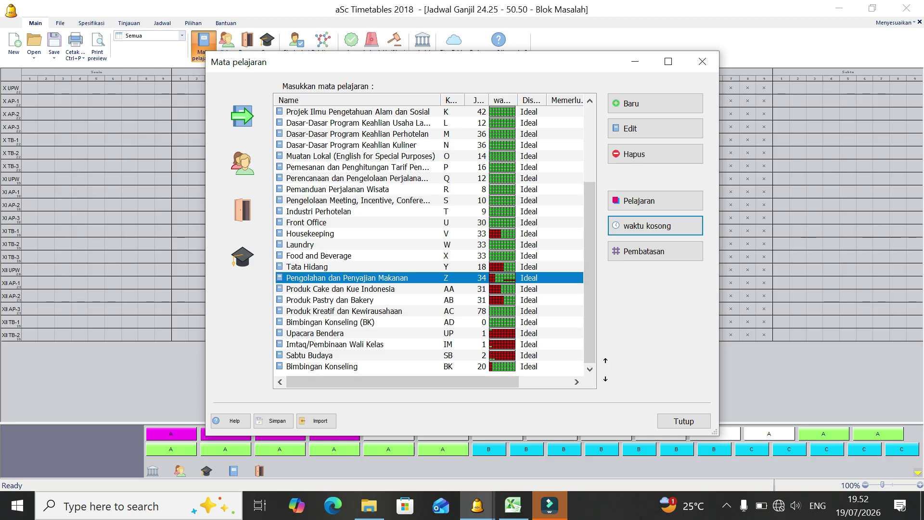
- In the waktu kosong grid of Produk Pastry dan Bakery, mark Friday (Ju) periods 6 to 9 as Tidak tersedia
click(373, 300)
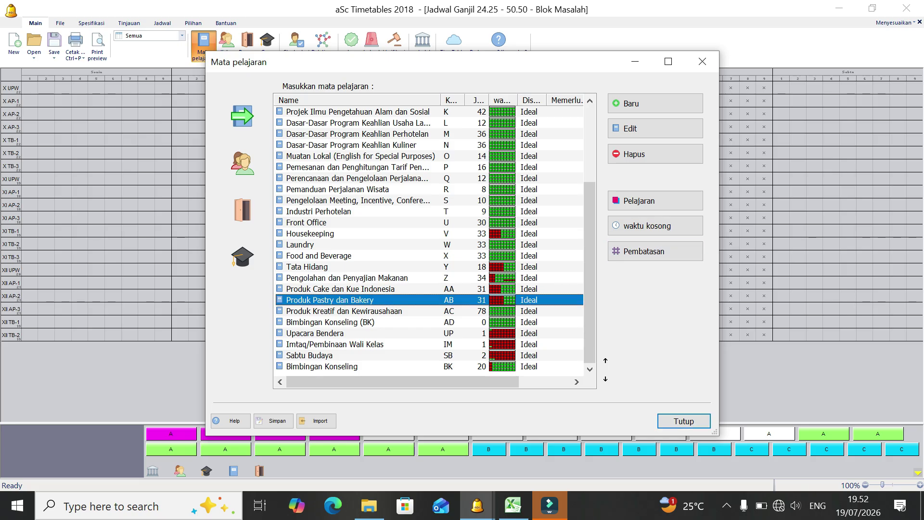
click(647, 225)
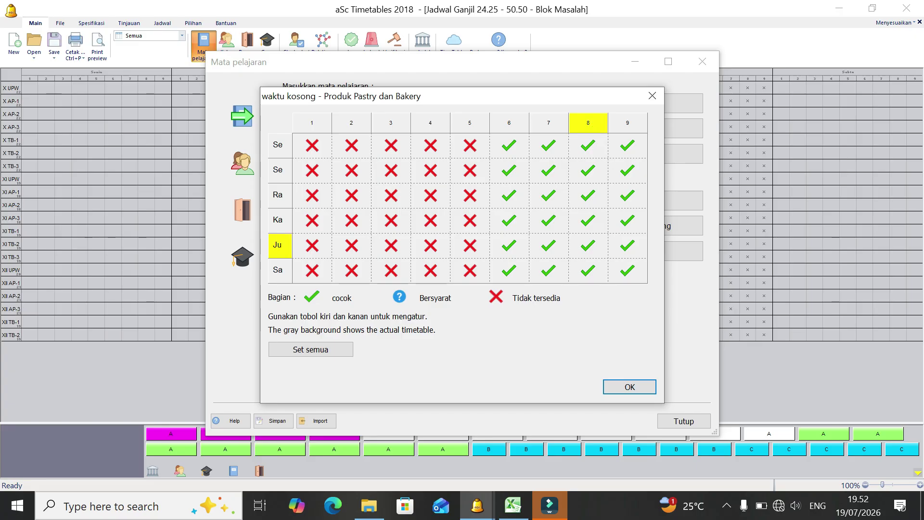
double_click(509, 246)
double_click(549, 246)
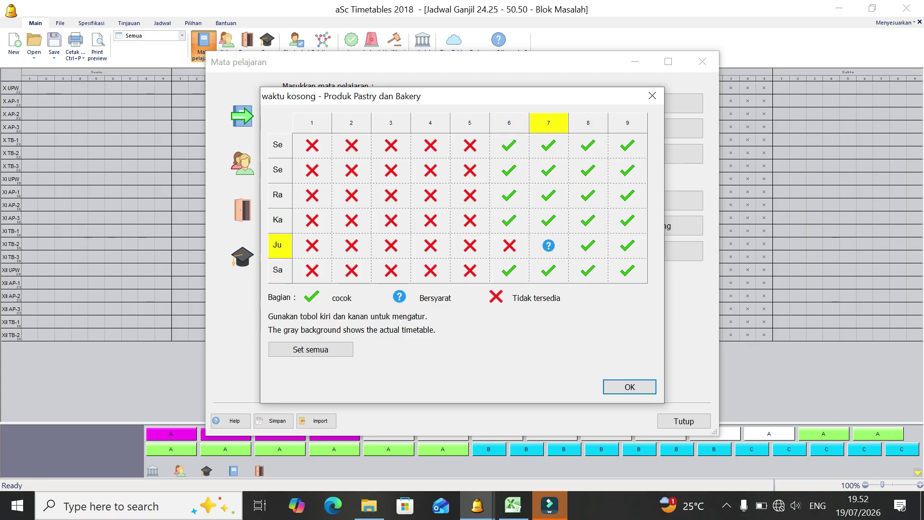
double_click(588, 246)
click(628, 246)
click(628, 246)
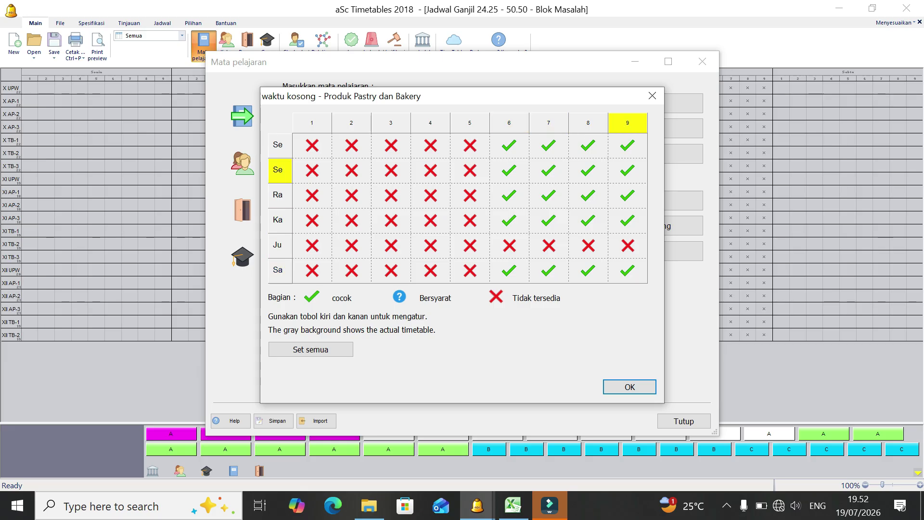
drag(483, 98, 746, 68)
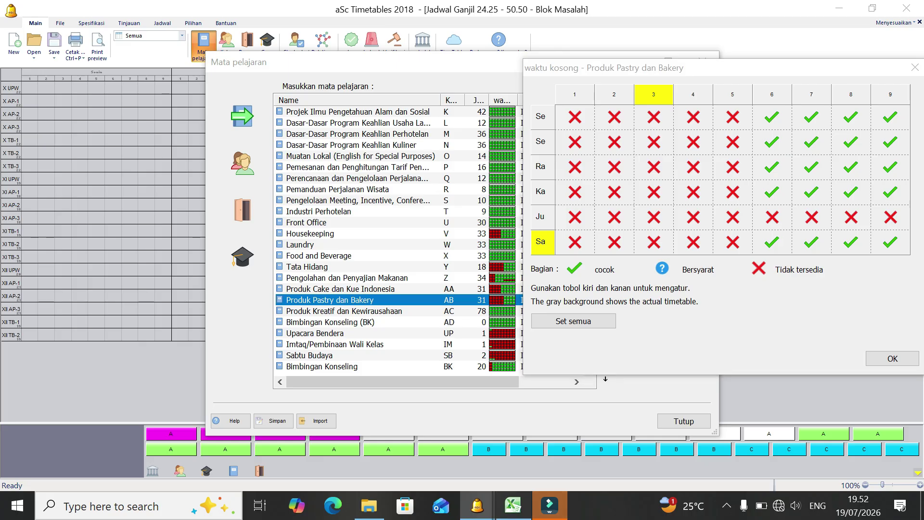
- Set Kebutuhan Jam to 31 in the Excel workbook's Hitungan sheet and check the Selisih
click(514, 505)
click(251, 206)
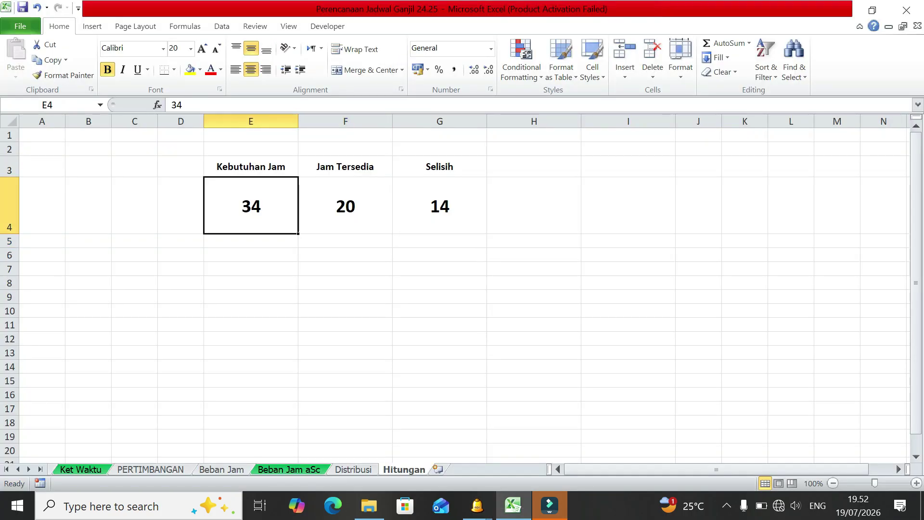
text(31)
key(Right)
key(Right)
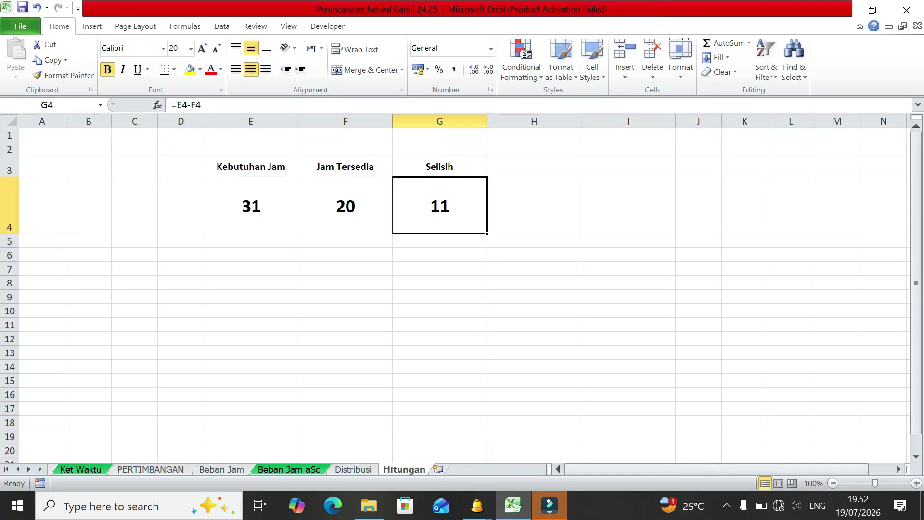
- Back in aSc Timetables, make periods 5 and 4 available on all days for Produk Pastry dan Bakery and close the subject list
click(477, 506)
mouse_move(477, 506)
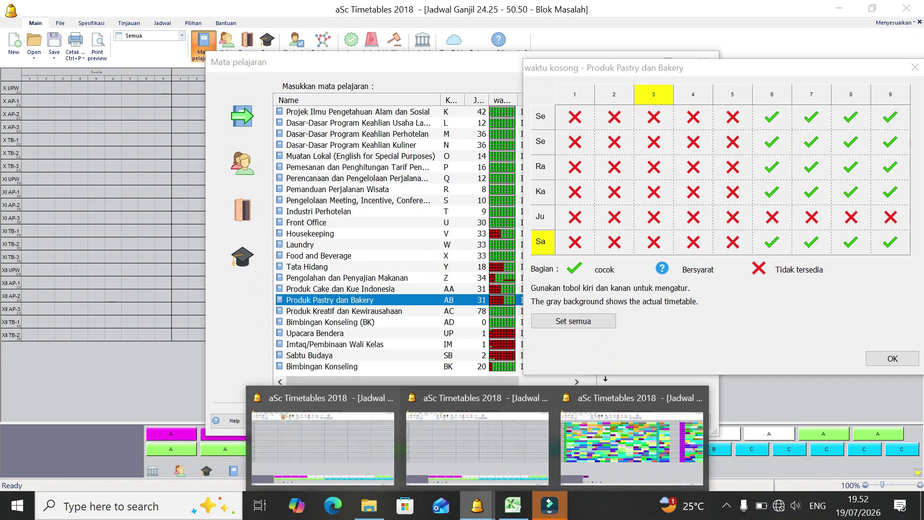
key(Left)
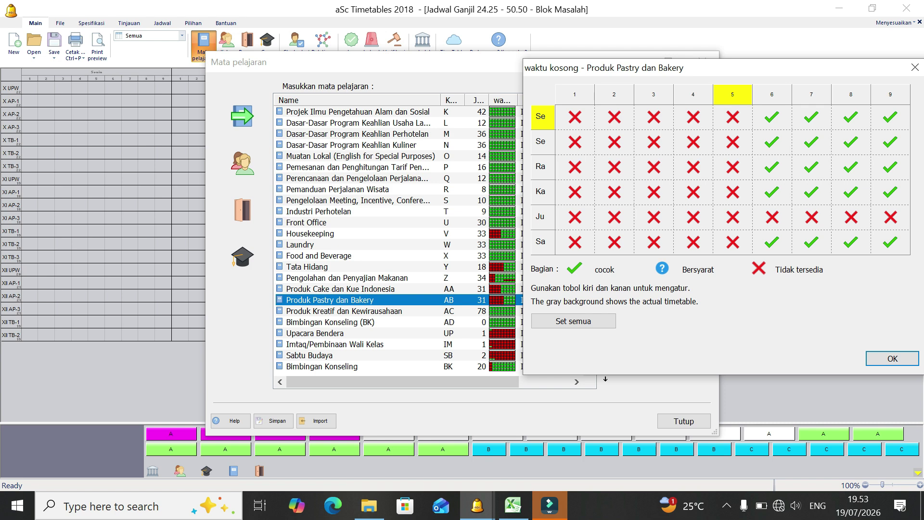
click(733, 95)
click(693, 95)
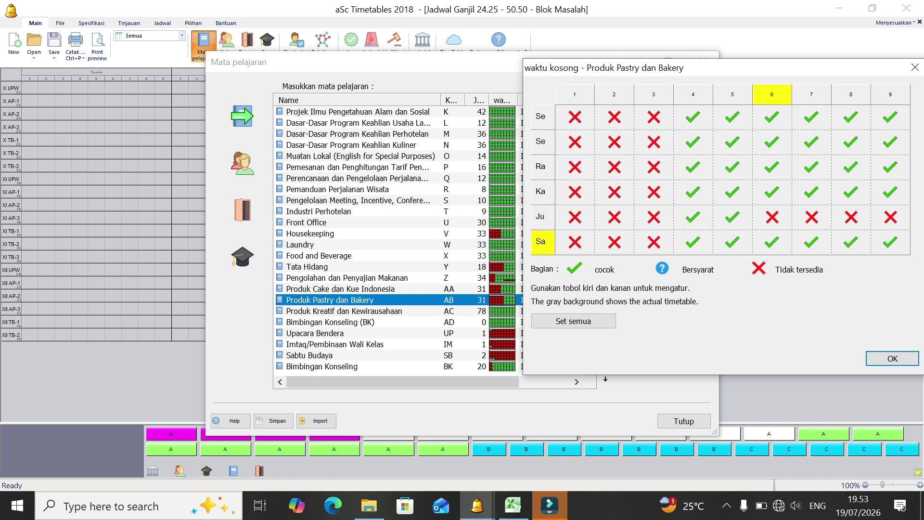
click(893, 358)
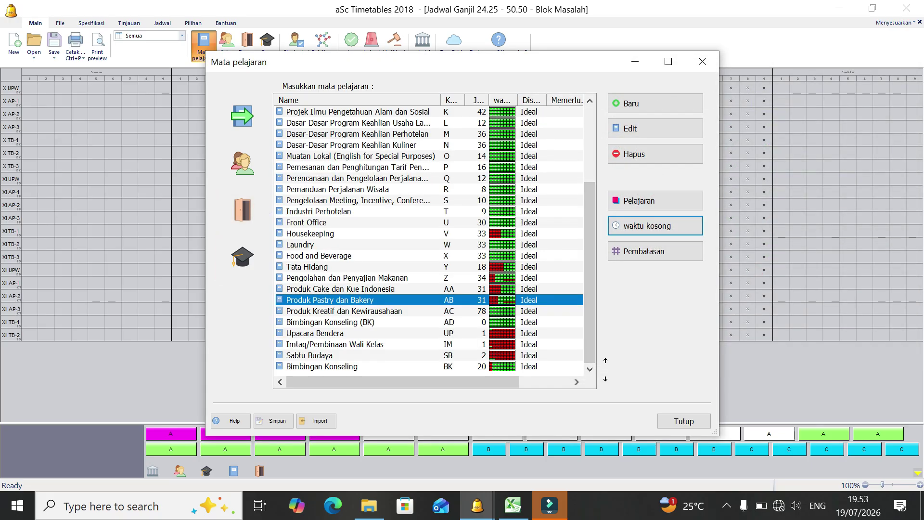
click(684, 422)
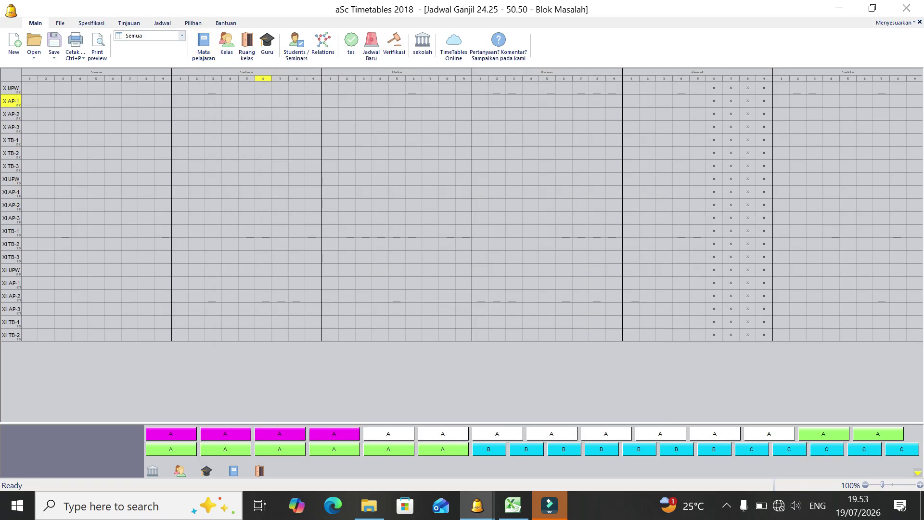
- Open the teacher list, widen its Name column, and review the waktu kosong grid of teacher number 20
click(268, 45)
drag(589, 165, 590, 214)
drag(352, 100, 450, 100)
click(366, 211)
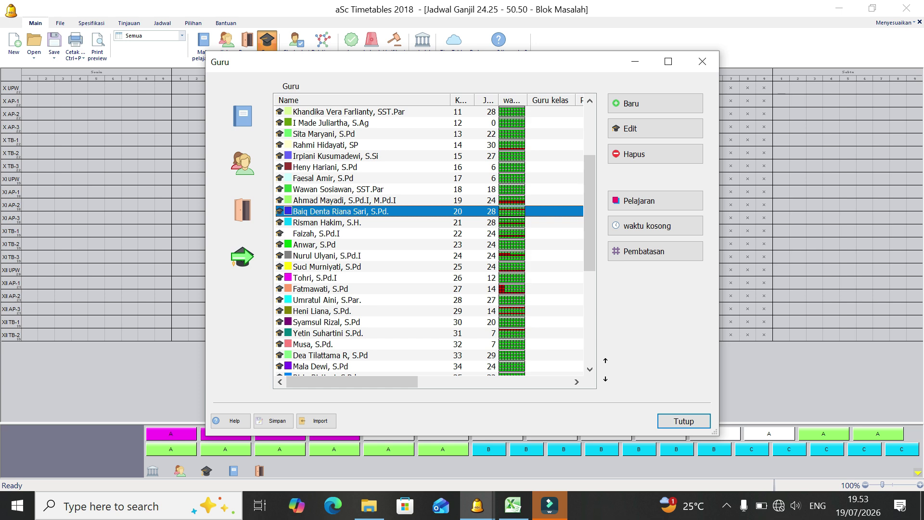
click(655, 225)
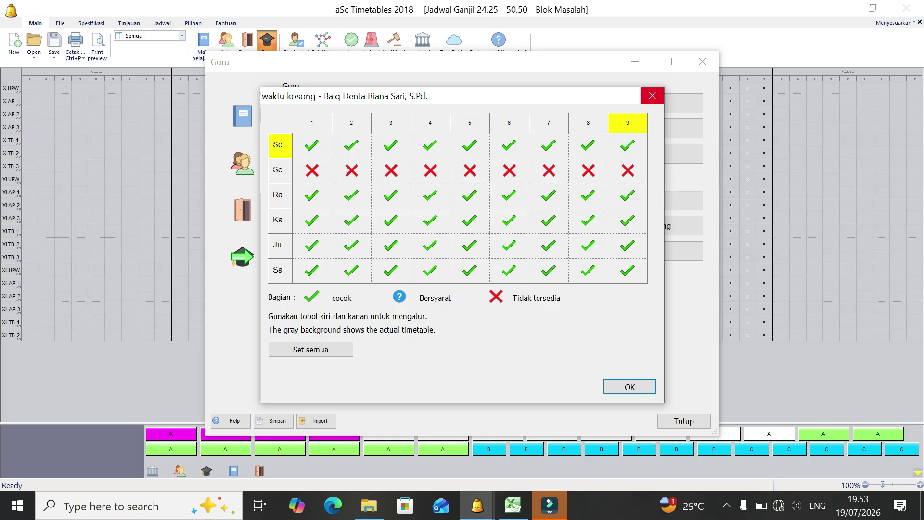
click(652, 95)
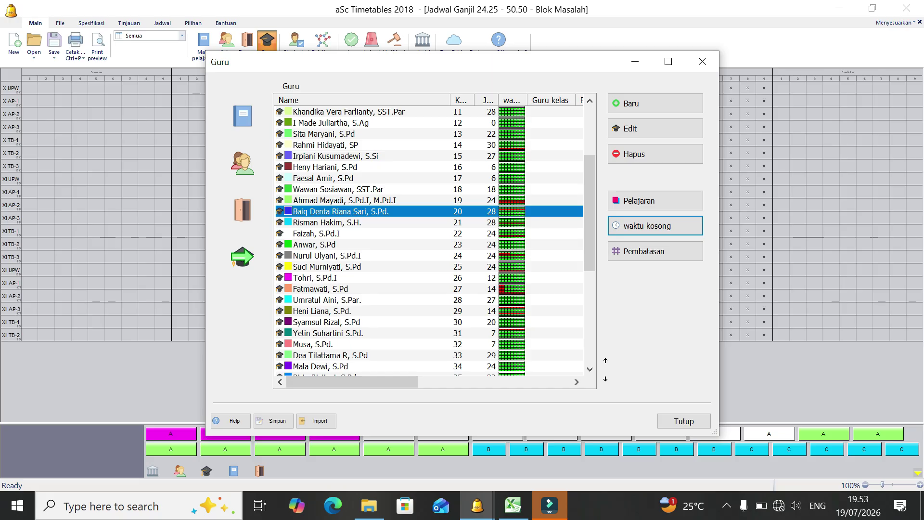
- Review the waktu kosong availability grid of teacher number 33
click(330, 356)
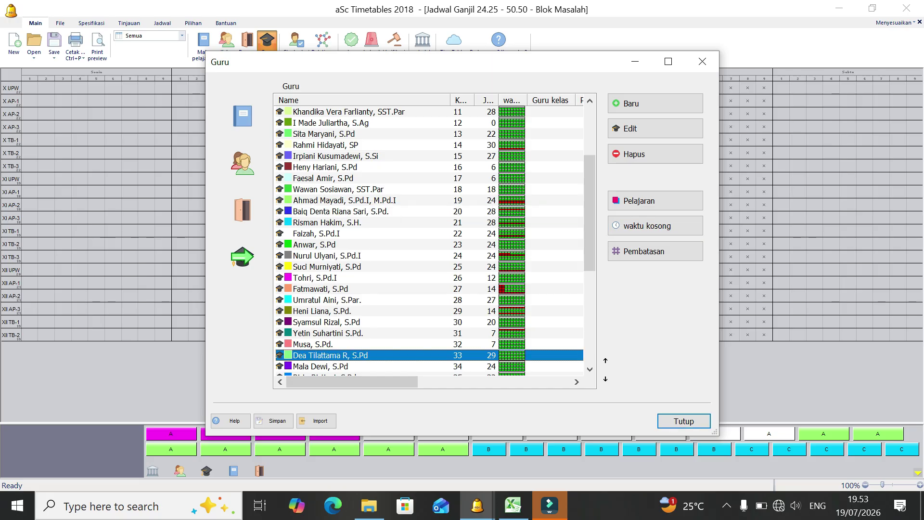
click(648, 226)
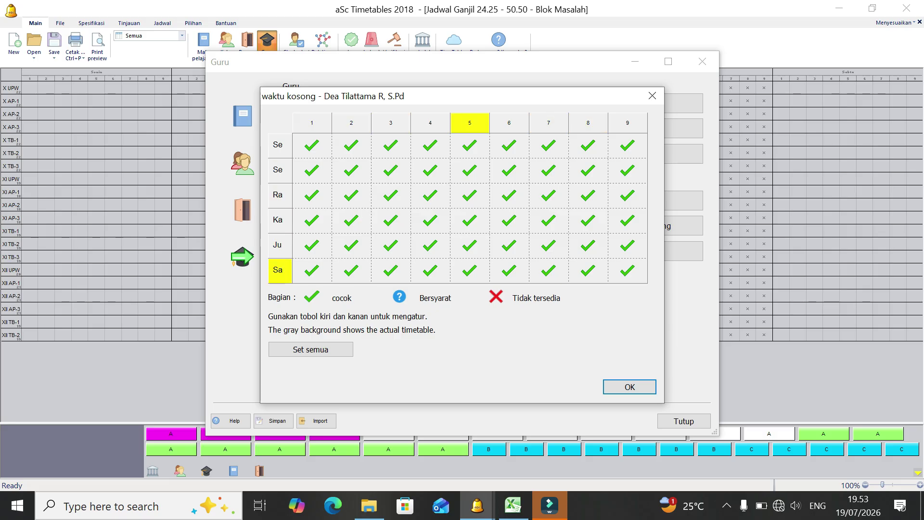
click(652, 96)
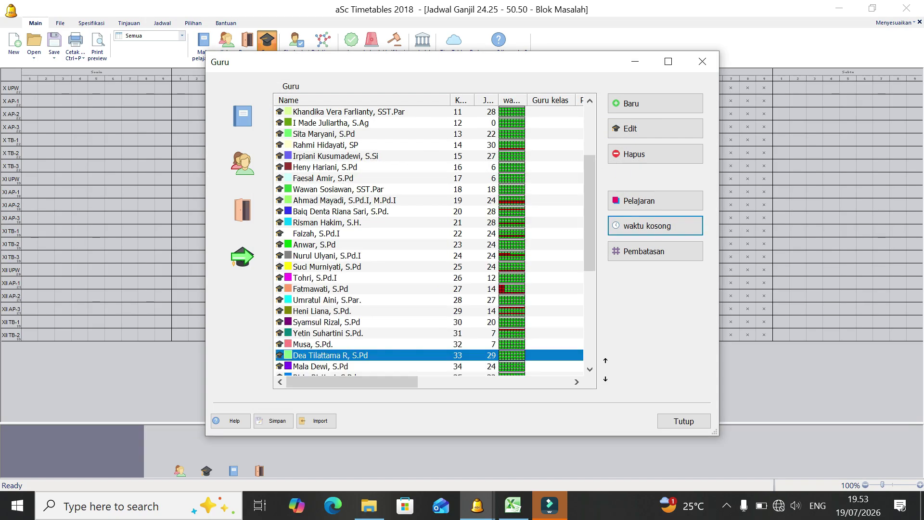
- In teacher number 35's waktu kosong grid, mark Monday period 1 and Friday periods 1 and 6 to 9 as unavailable
scroll(428, 241, down, 2)
scroll(429, 241, down, 5)
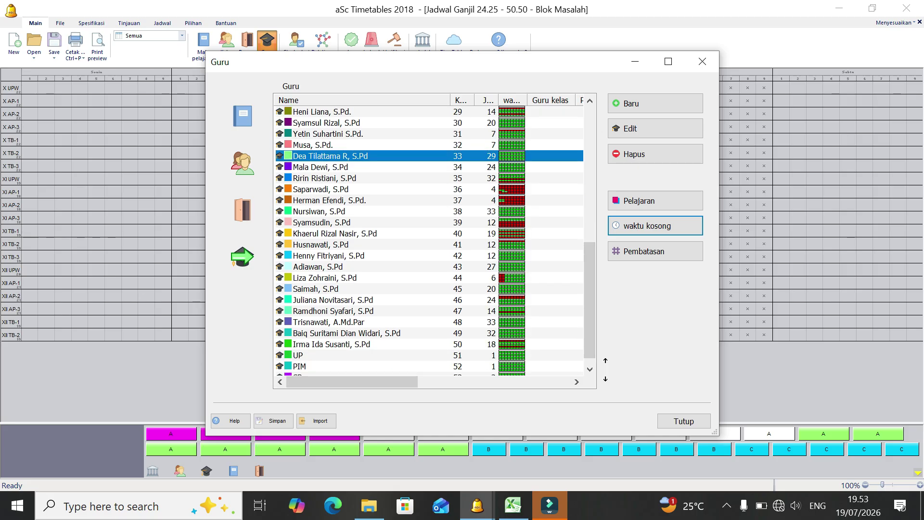
click(356, 178)
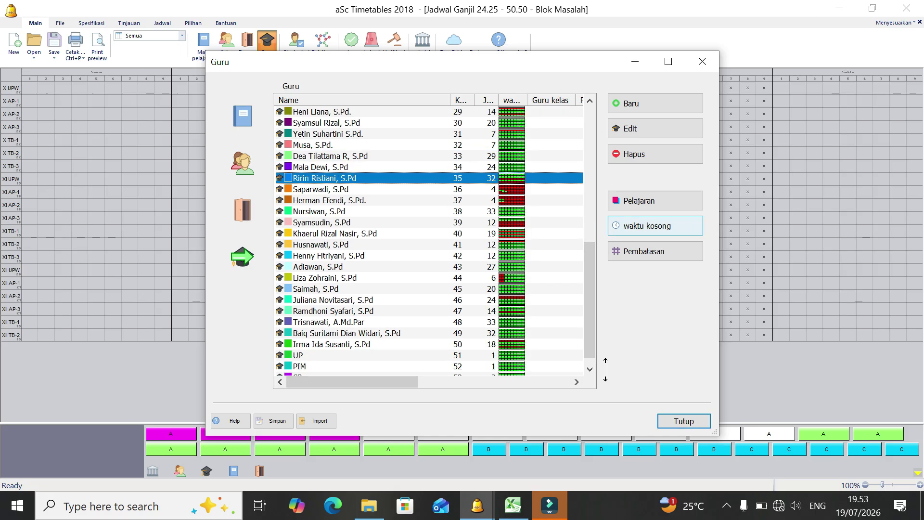
click(648, 226)
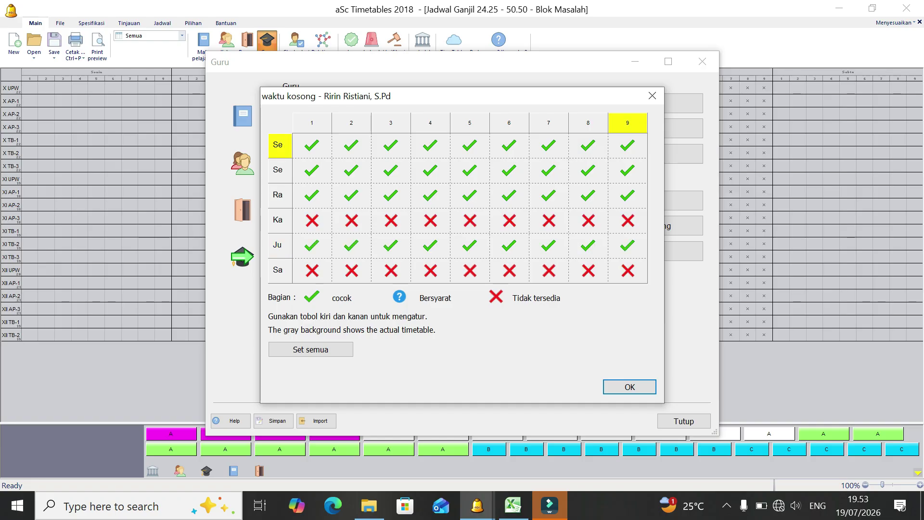
drag(478, 99, 720, 64)
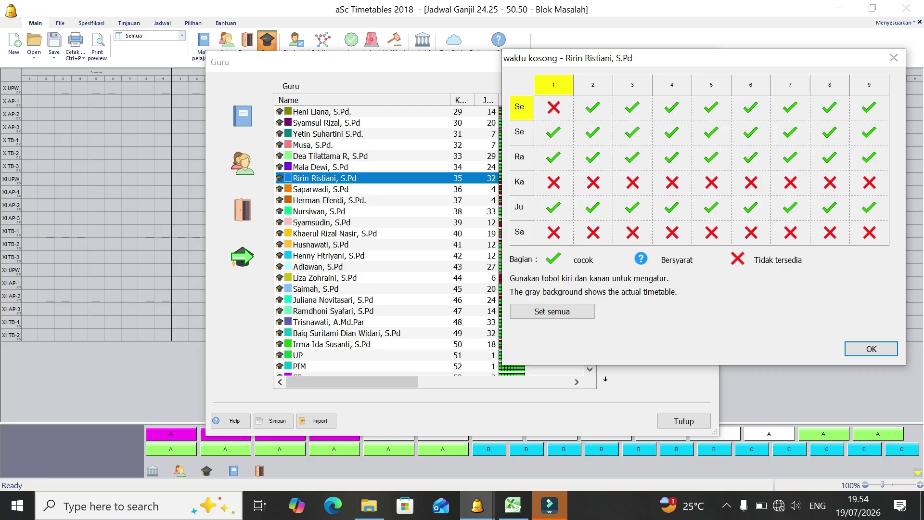
click(554, 207)
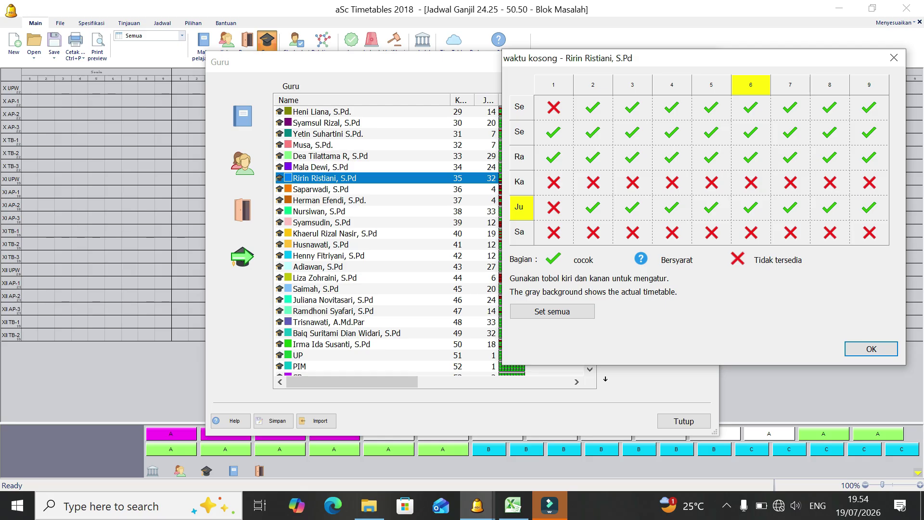
click(752, 207)
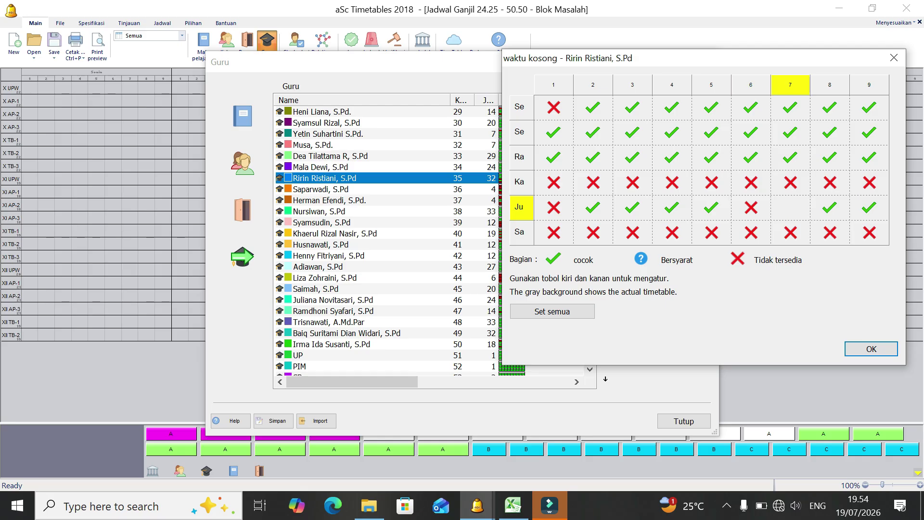
click(831, 208)
click(830, 207)
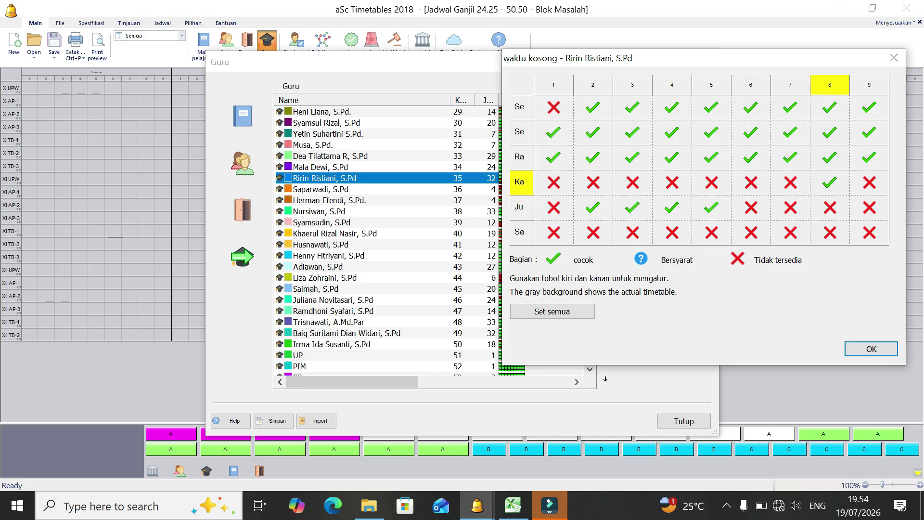
- Make Thursday (Ka) periods 8 and 9 available for teacher number 35, save the grid and close the teacher list
click(870, 183)
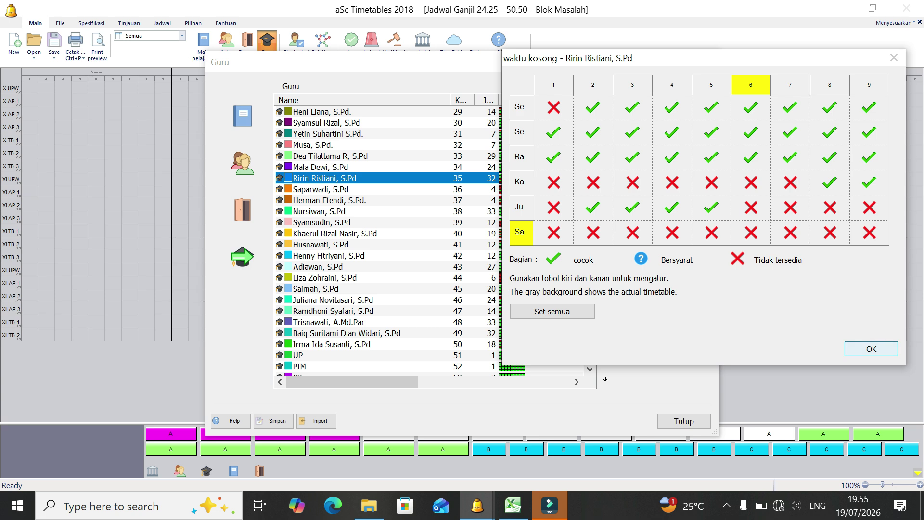
key(Return)
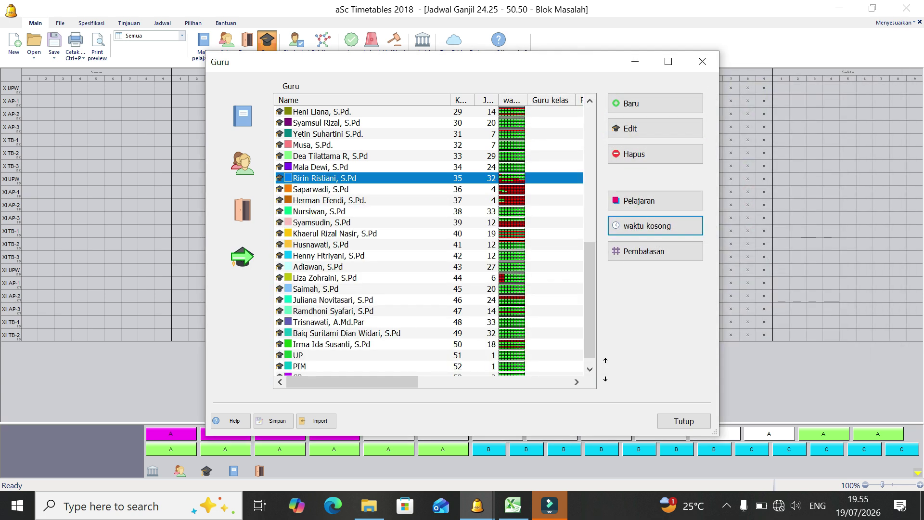
click(702, 61)
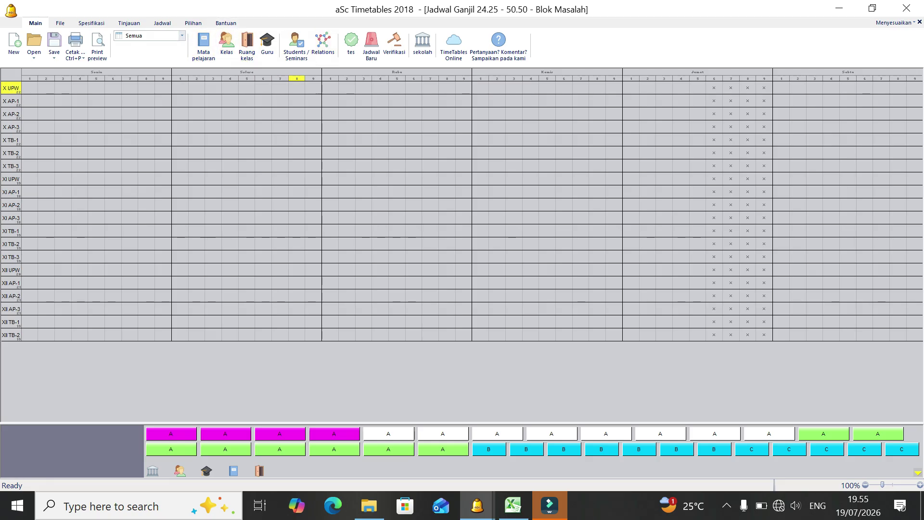
- Run the timetable data test, skip each detected problem, review the class and teacher results, and close the test
click(351, 44)
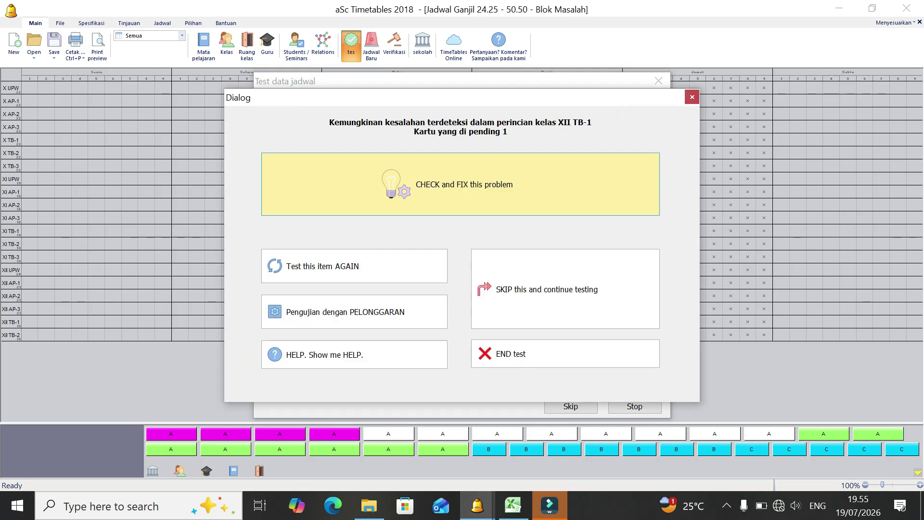
click(566, 289)
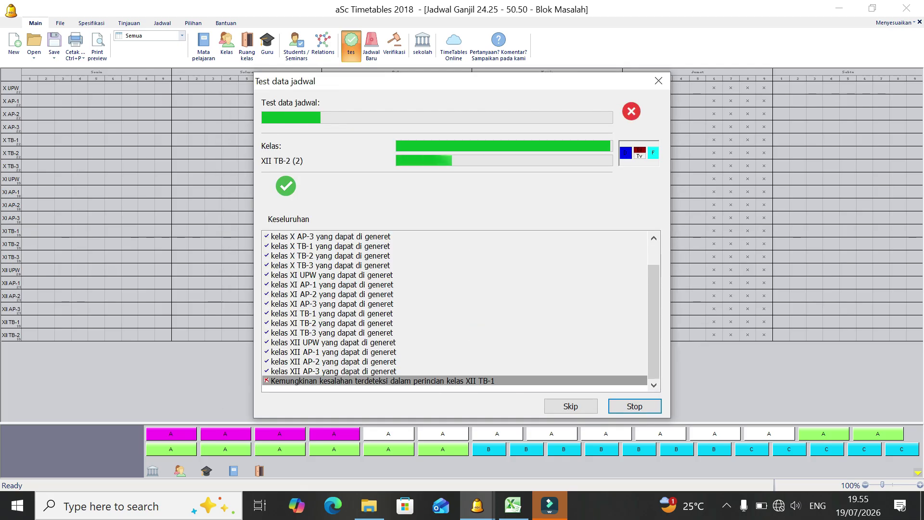
click(565, 289)
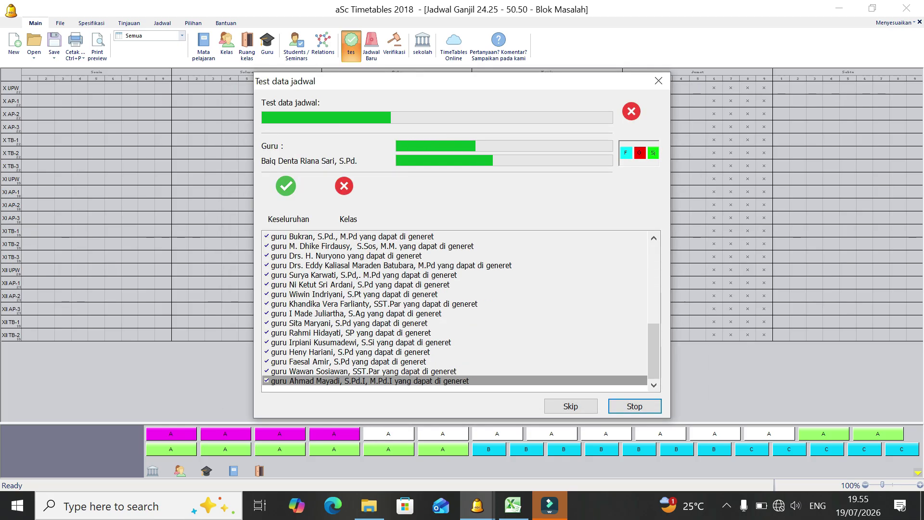
click(565, 289)
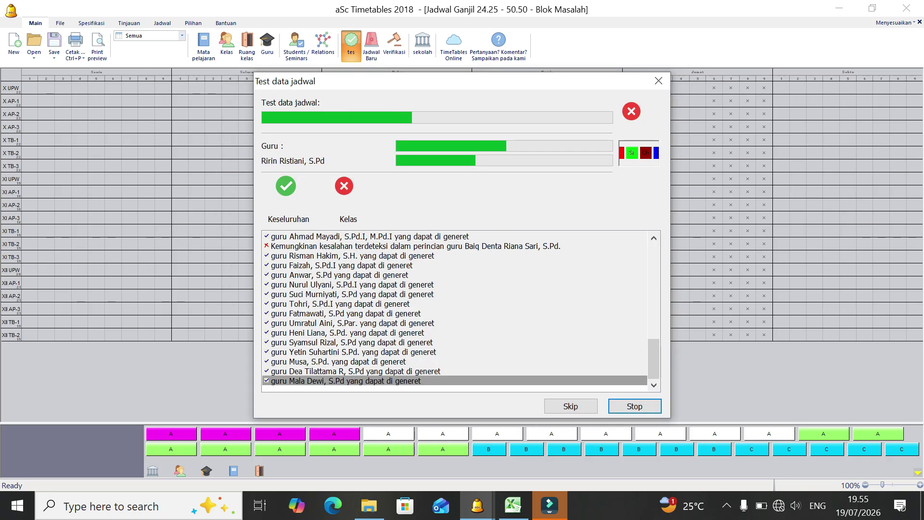
click(565, 289)
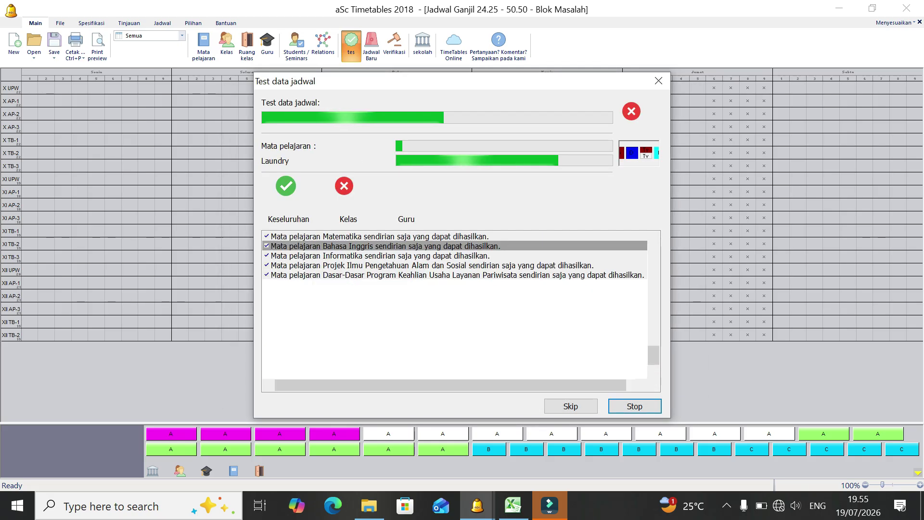
click(566, 289)
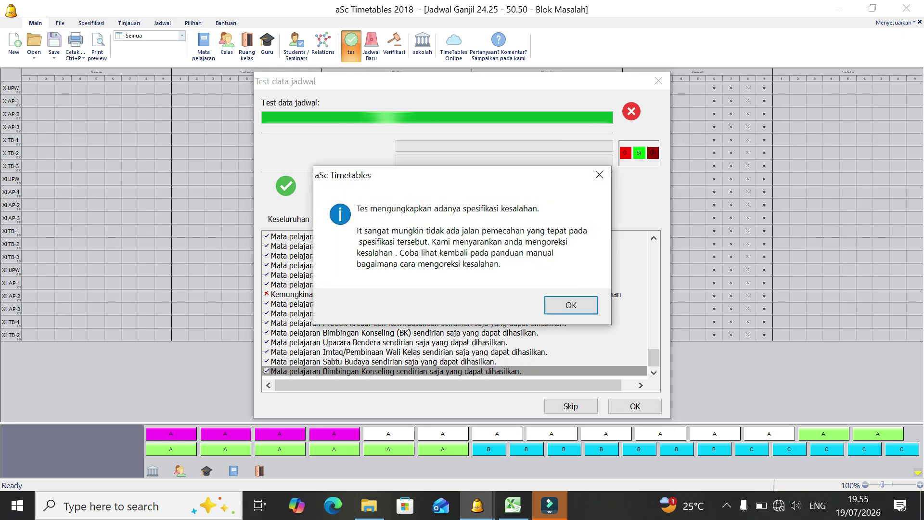
key(Return)
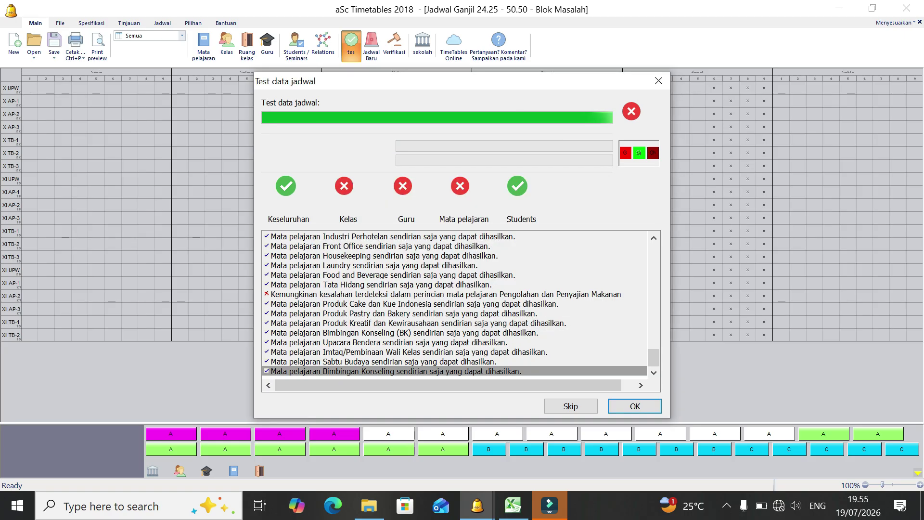
scroll(455, 304, up, 20)
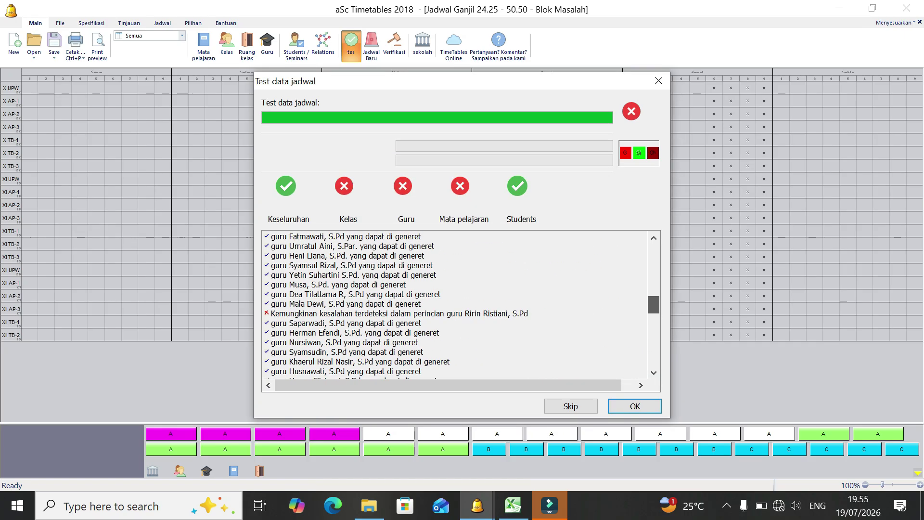
scroll(455, 303, up, 8)
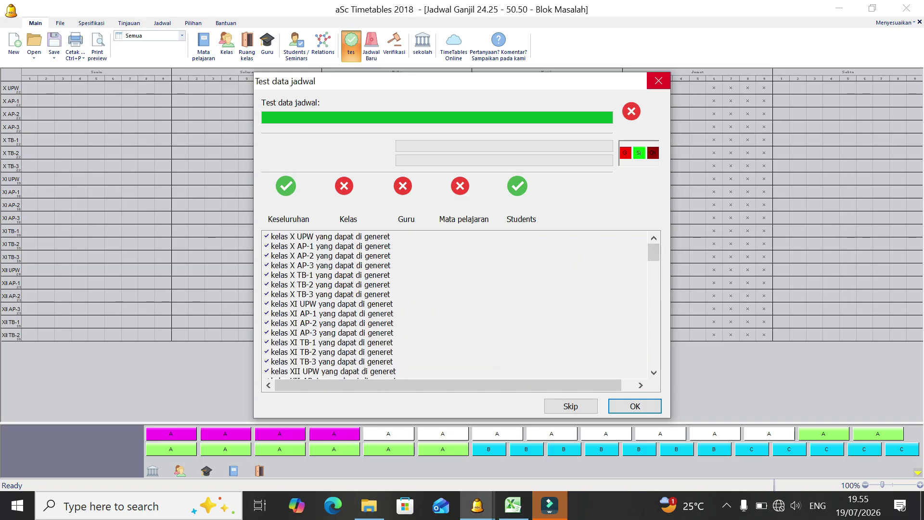
click(658, 81)
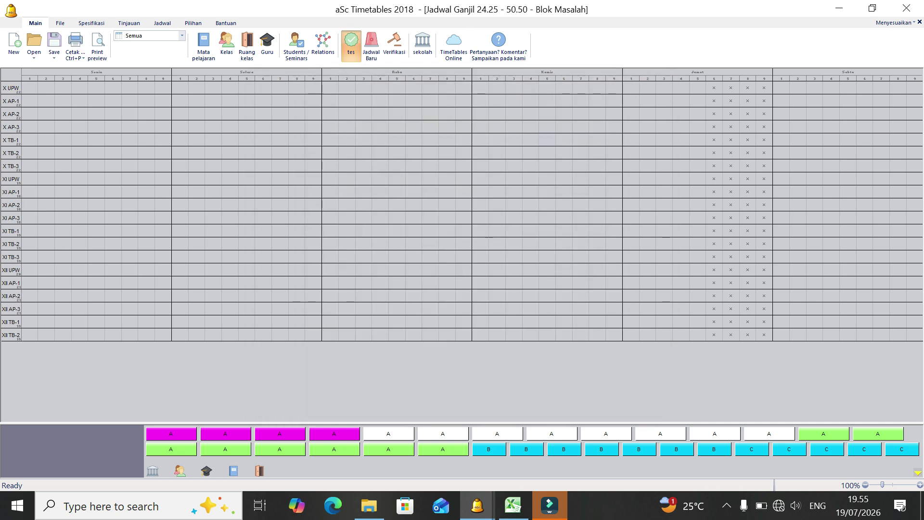
- Make Thursday (Ka) periods 5, 6 and 7 available in teacher number 35's waktu kosong grid and close the teacher list
click(267, 46)
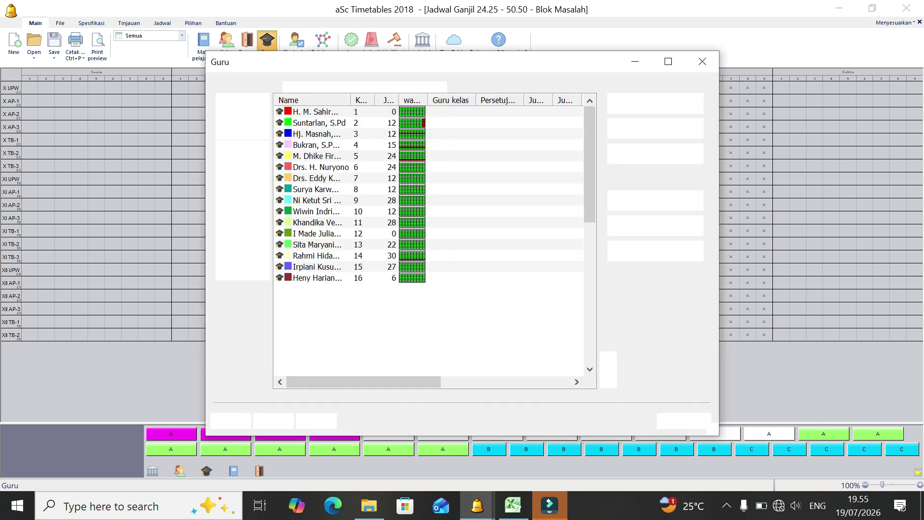
drag(590, 161, 590, 336)
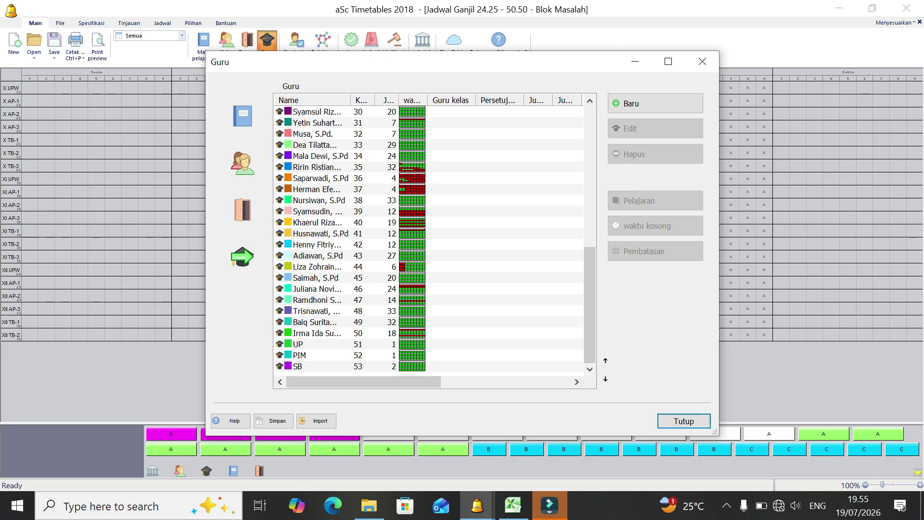
drag(351, 100, 413, 100)
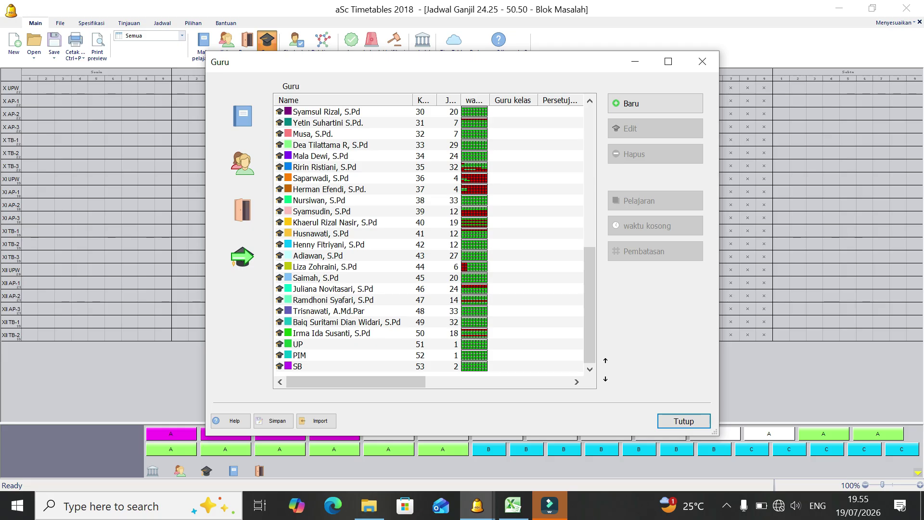
click(328, 167)
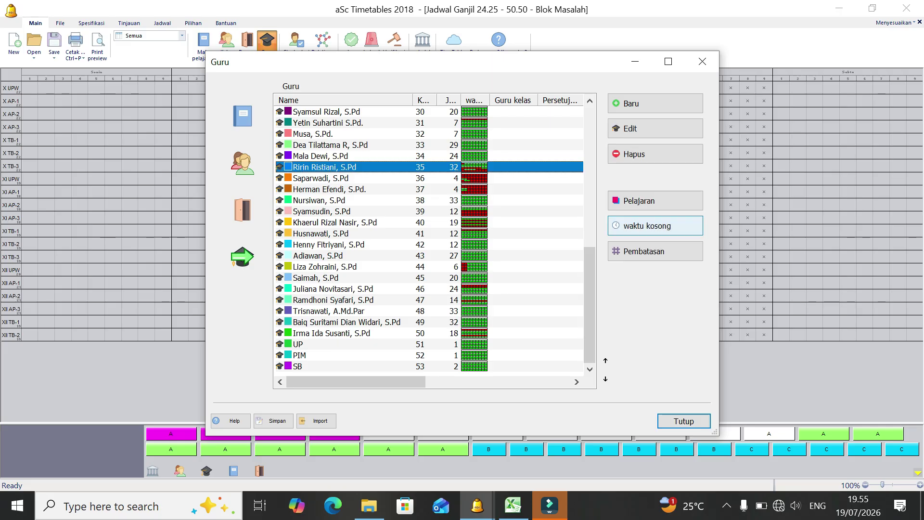
click(648, 225)
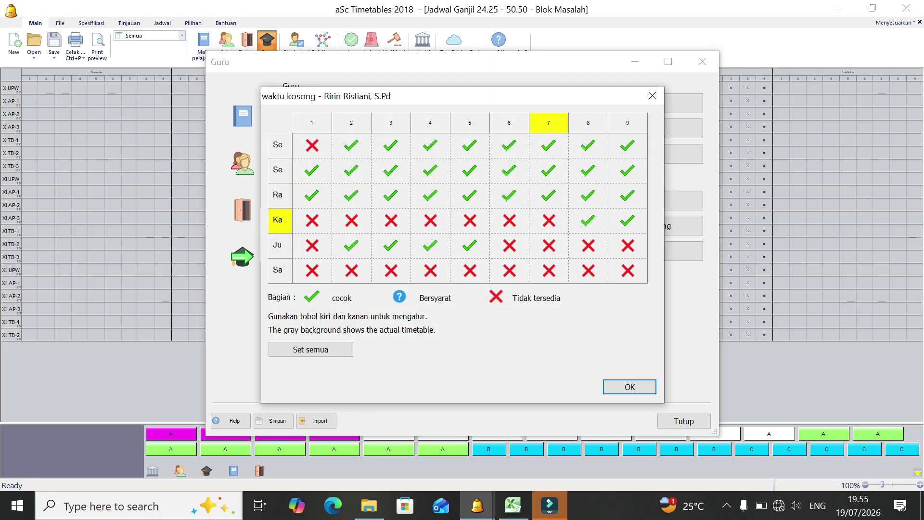
click(509, 221)
click(470, 220)
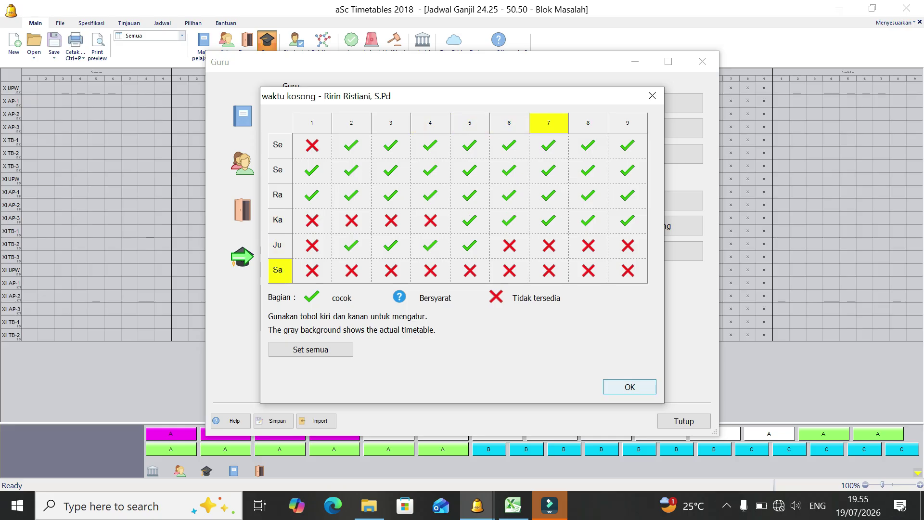
key(Return)
click(703, 61)
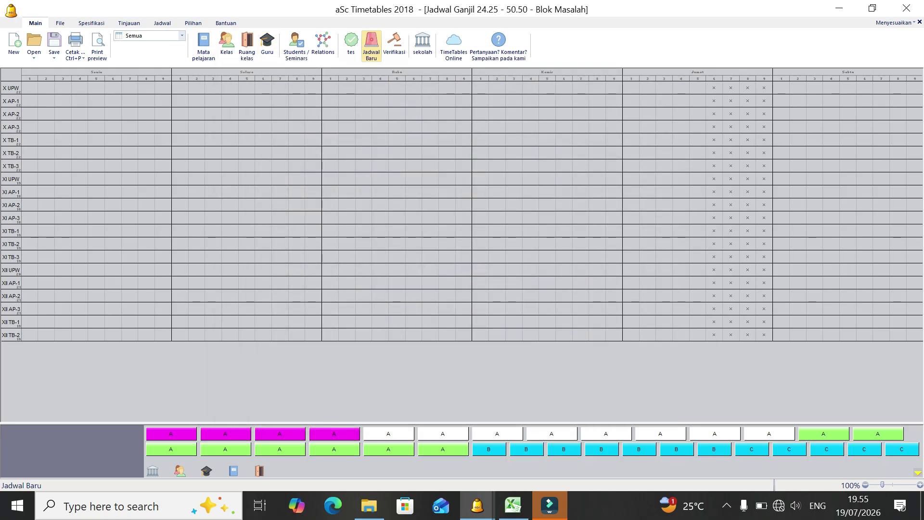
- Rerun the data test with the changed Thursday availability, skipping the detected problems, and check the category results
click(351, 44)
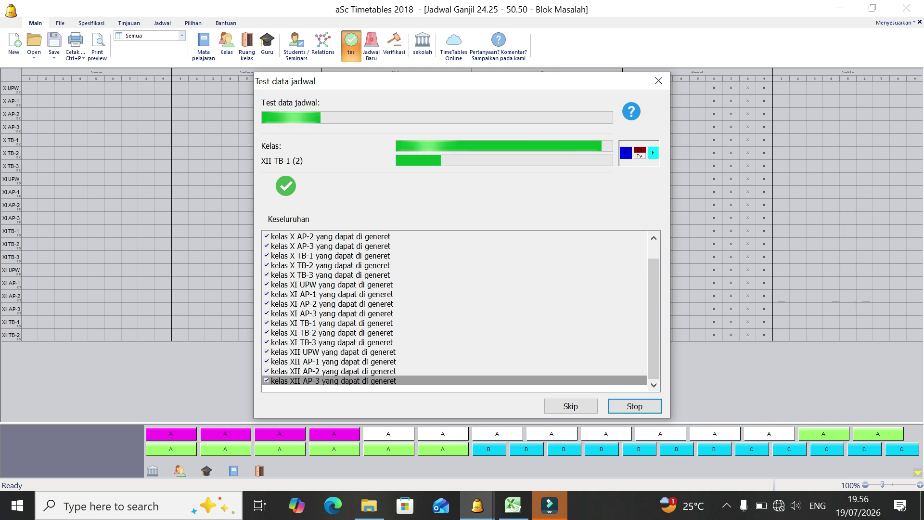
click(565, 289)
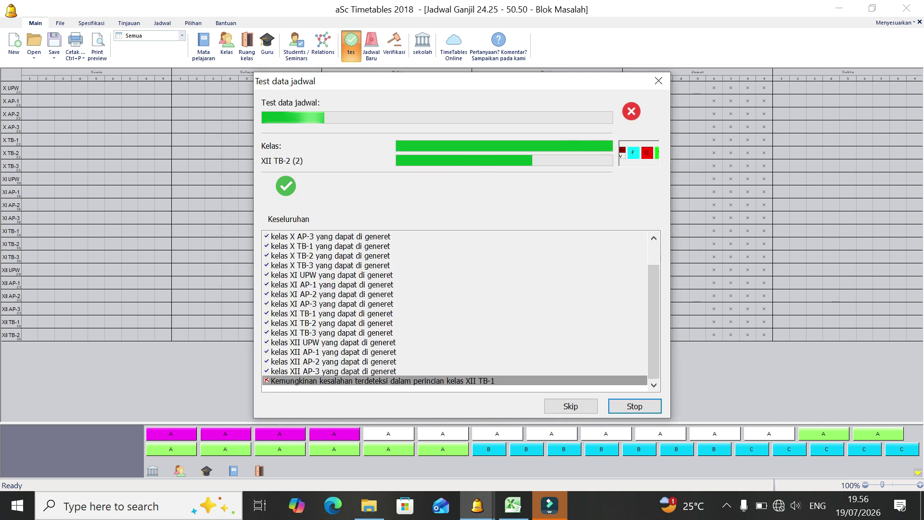
click(565, 289)
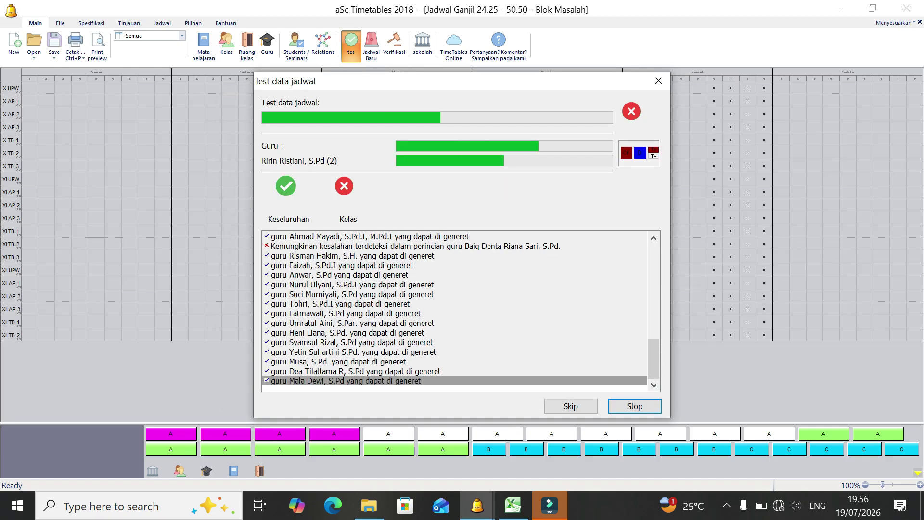
click(565, 289)
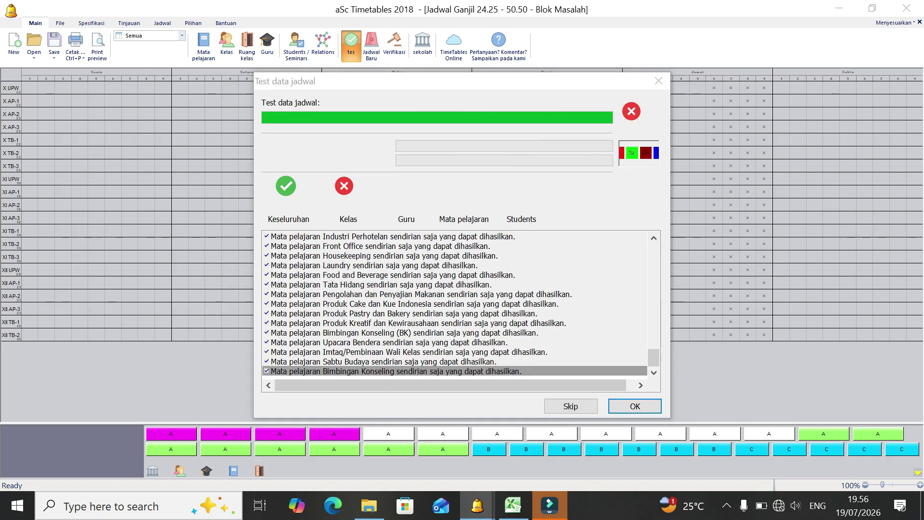
click(571, 305)
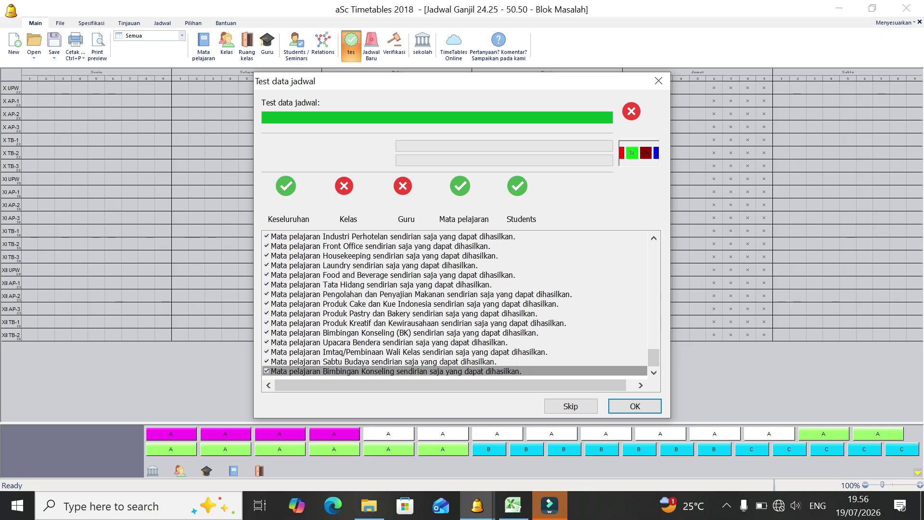
click(659, 80)
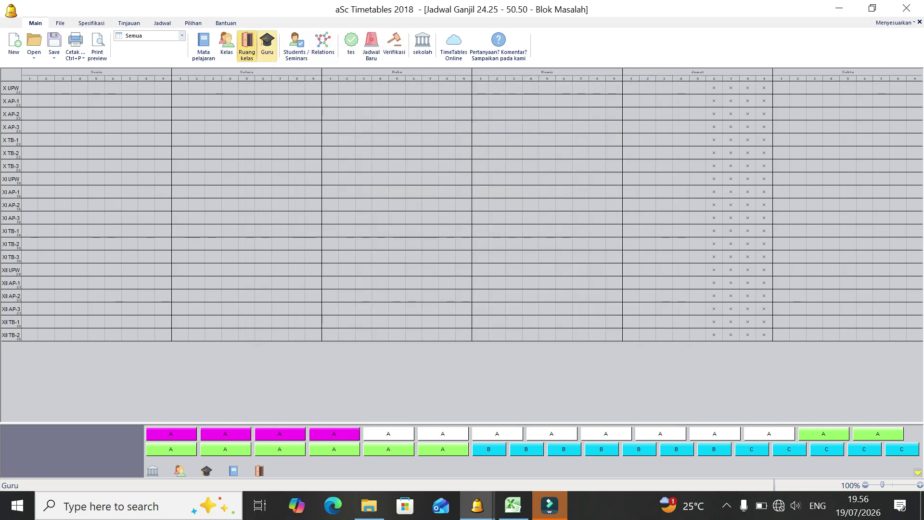
- Make Thursday (Ka) period 4 available in teacher number 35's waktu kosong grid and close the teacher list
click(267, 46)
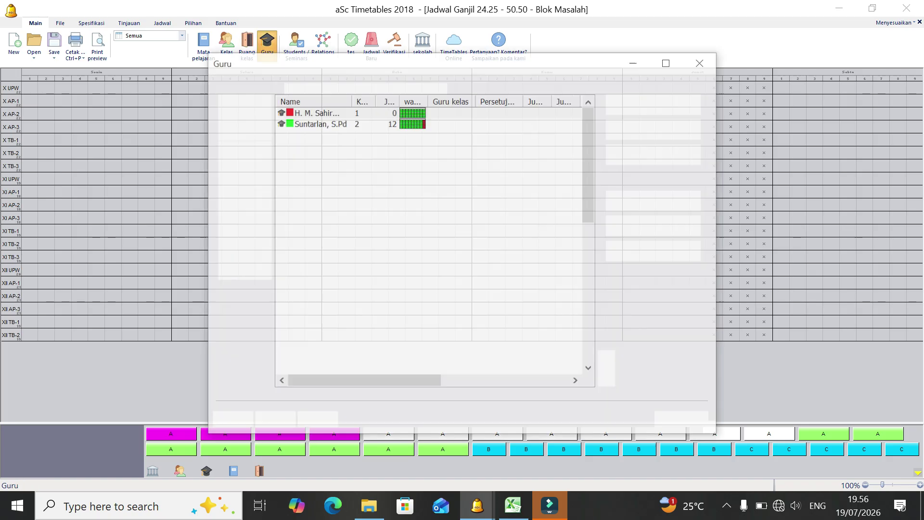
drag(590, 164, 590, 306)
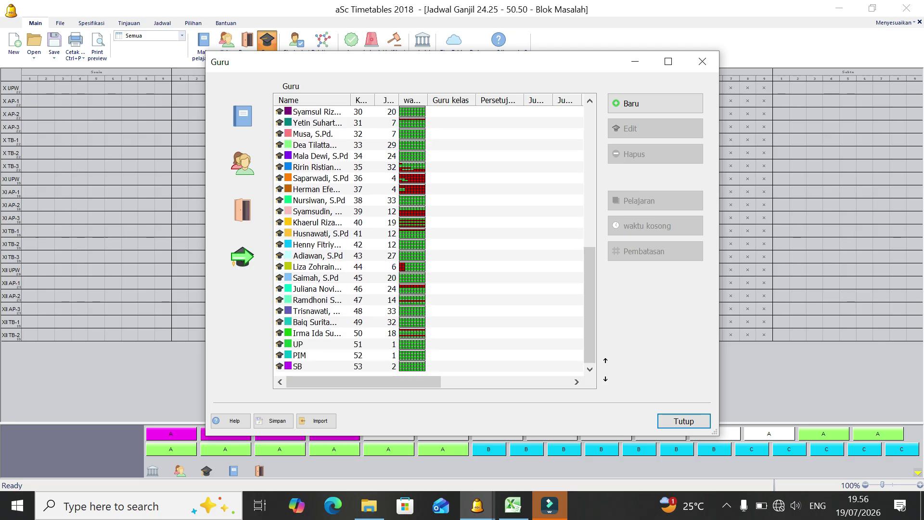
click(413, 167)
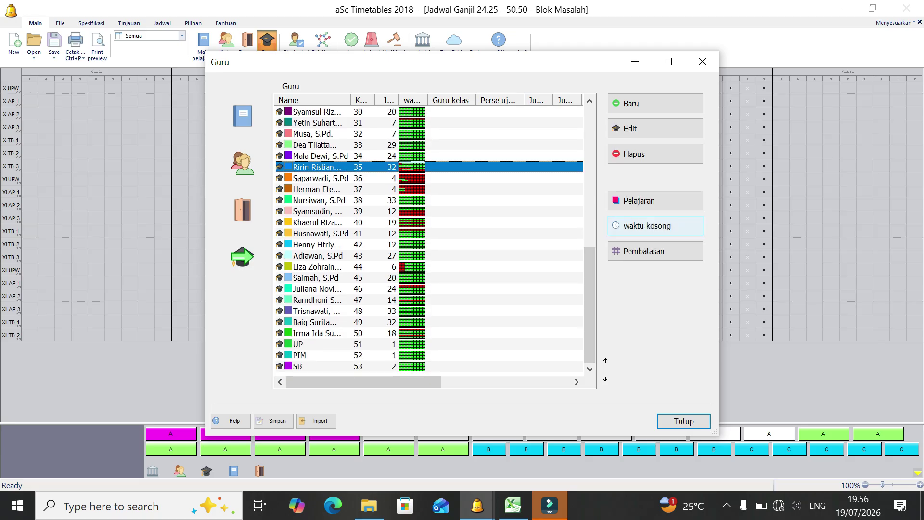
click(655, 225)
click(431, 221)
click(630, 387)
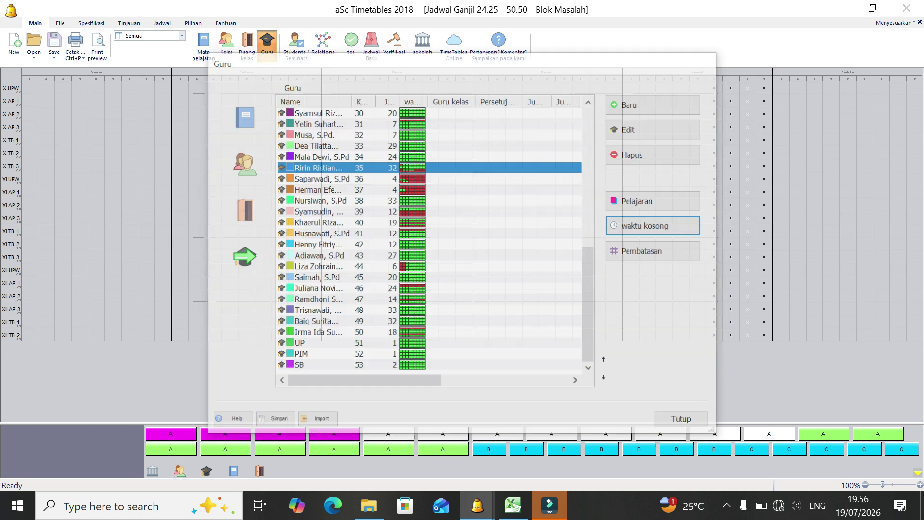
click(702, 61)
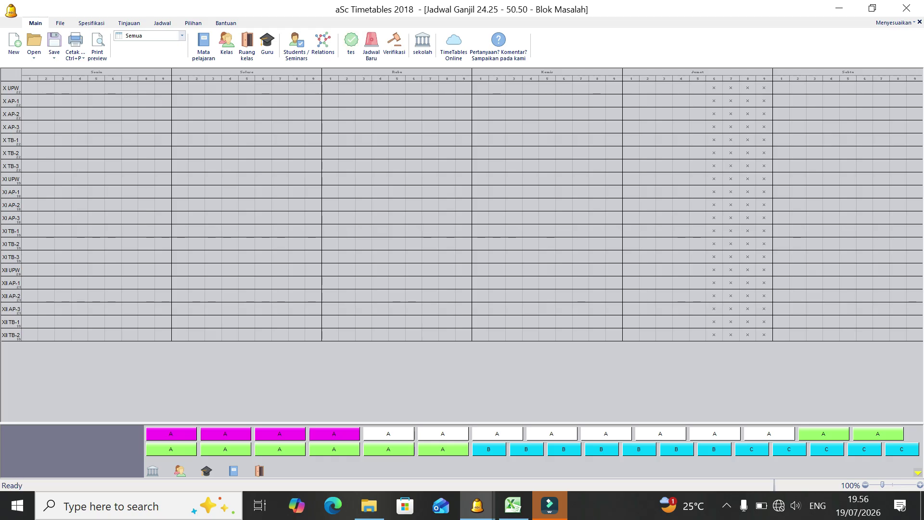
- Rerun the timetable data test, skip each detected problem, check the class, teacher and subject results, and close the test
click(351, 43)
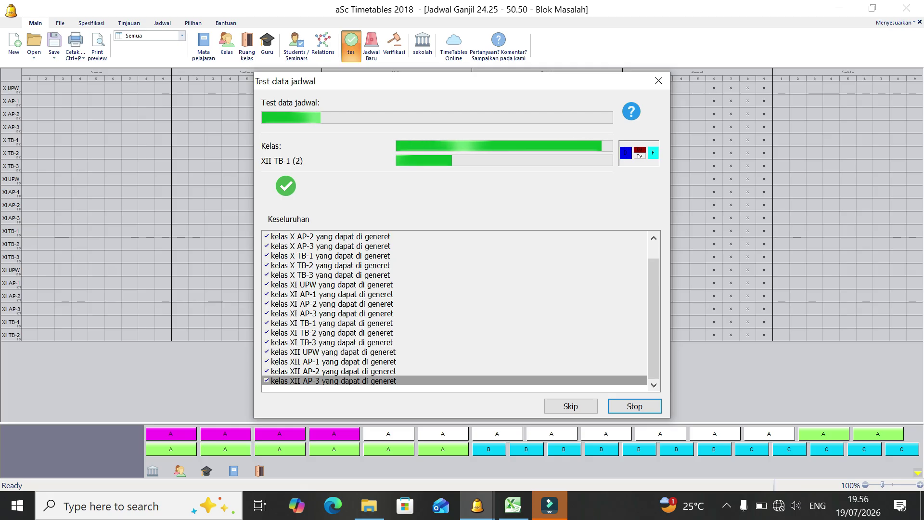
click(547, 290)
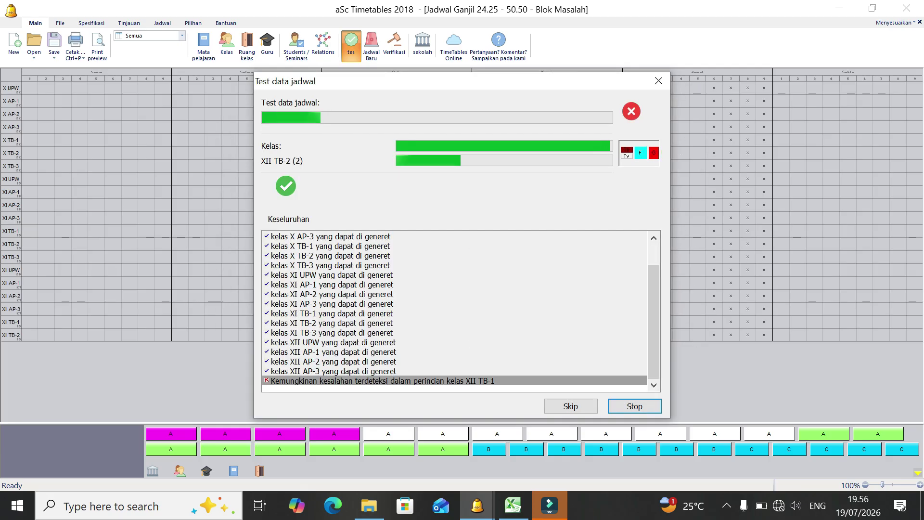
click(547, 289)
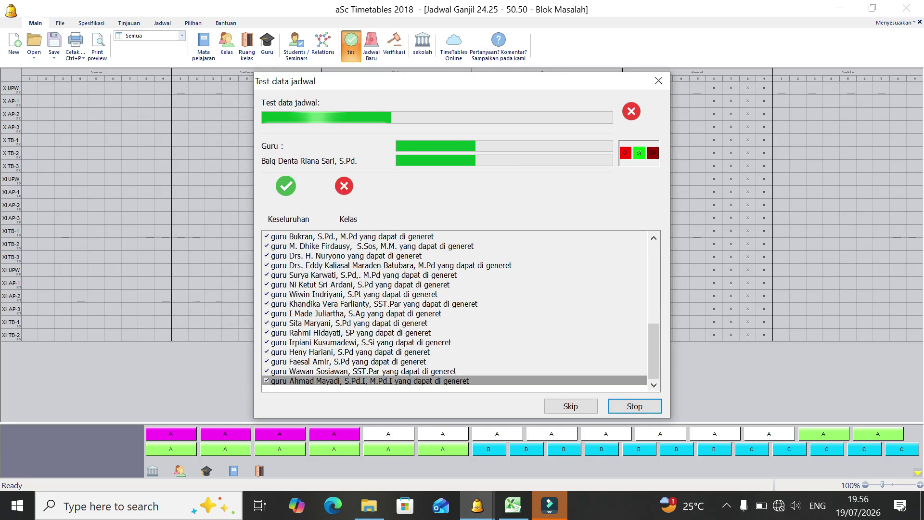
click(547, 289)
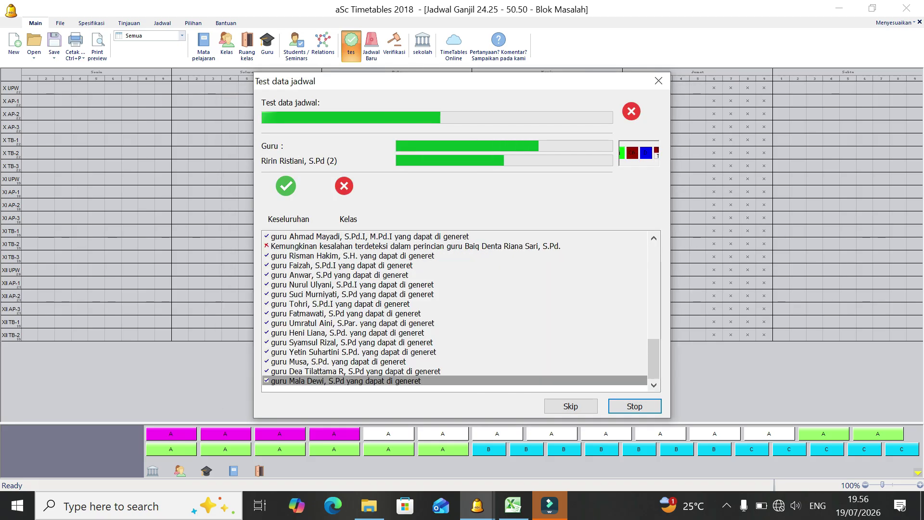
click(547, 289)
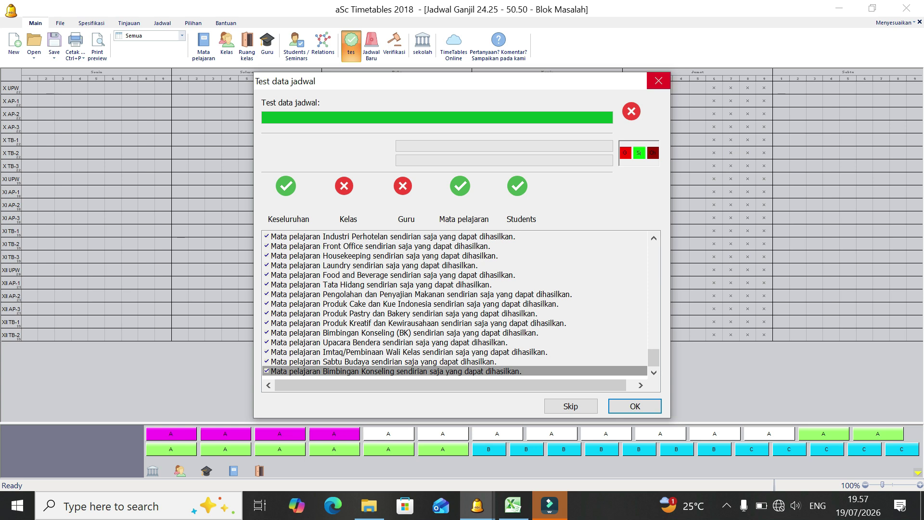
click(658, 80)
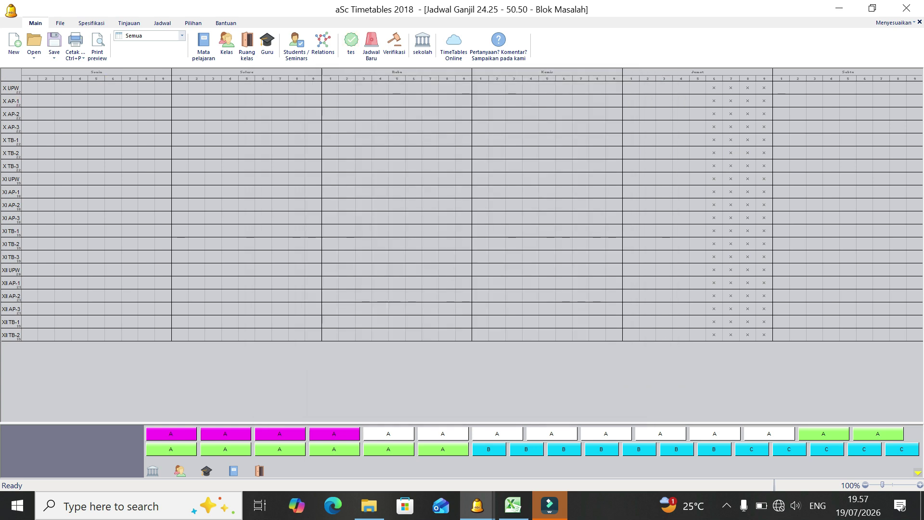
- Make periods 1 to 5 available on every day for the subject Tata Hidang and save its waktu kosong grid
click(203, 45)
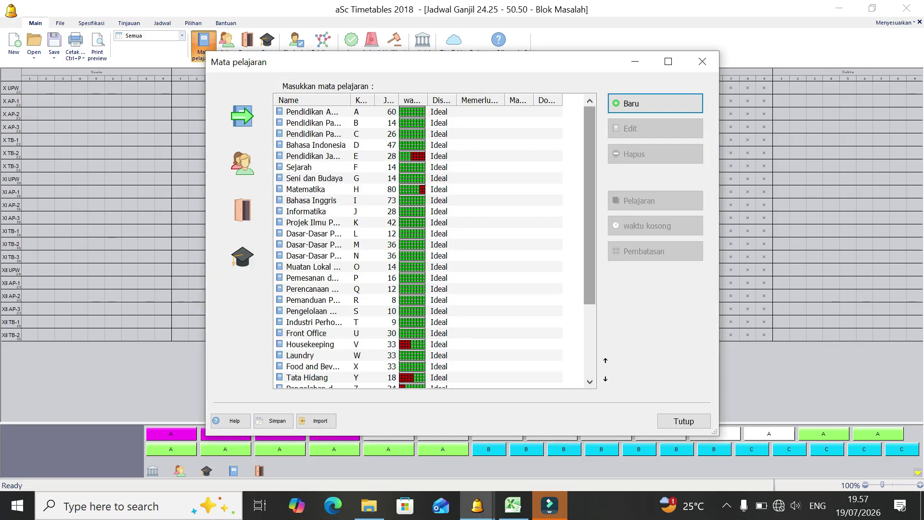
scroll(428, 241, down, 3)
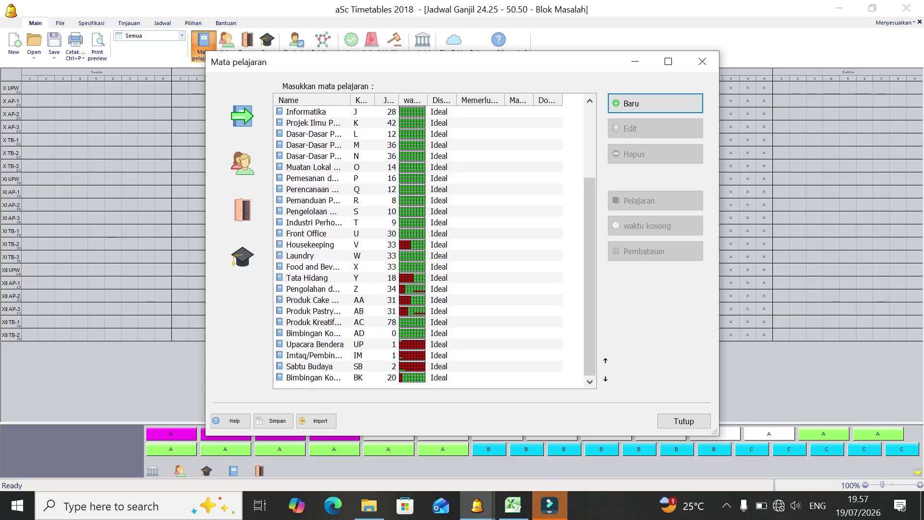
click(412, 278)
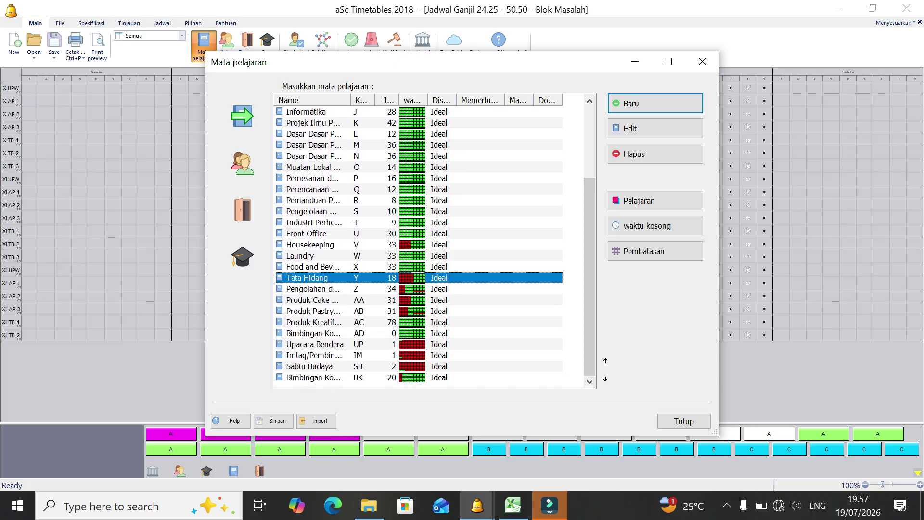
click(647, 225)
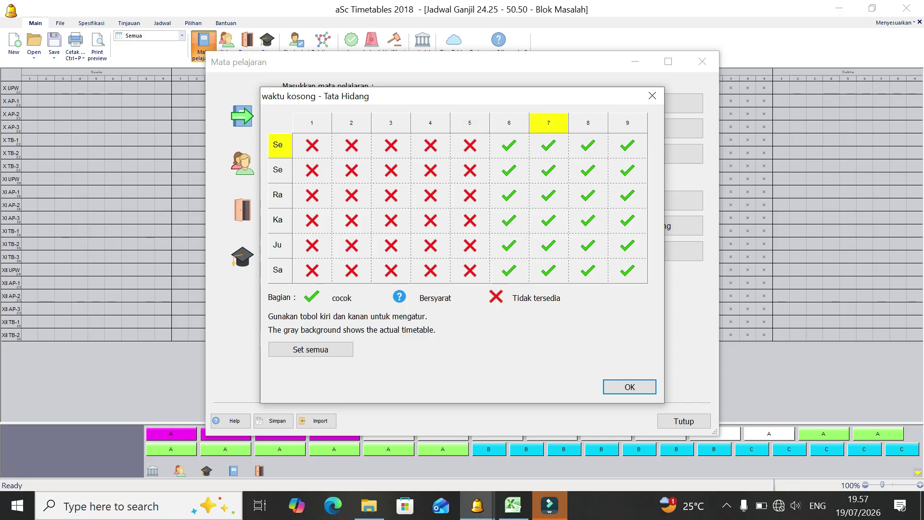
drag(573, 97, 784, 79)
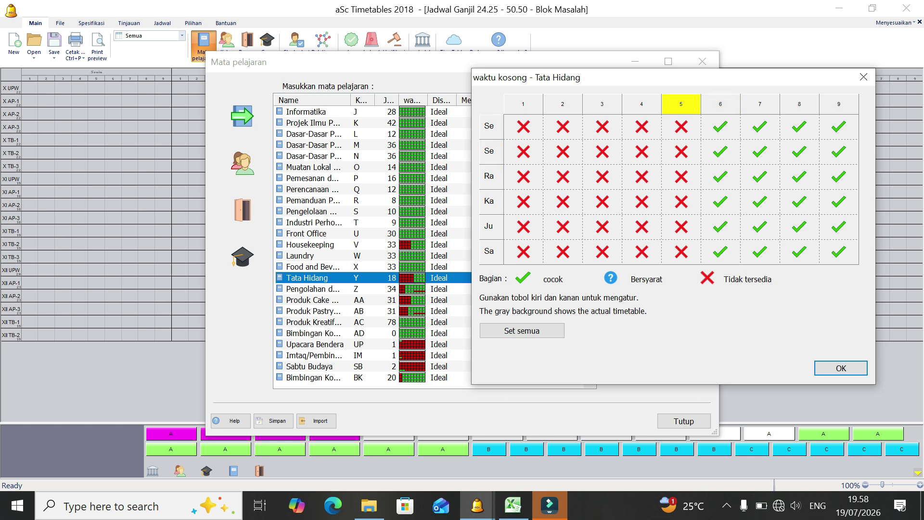
click(681, 104)
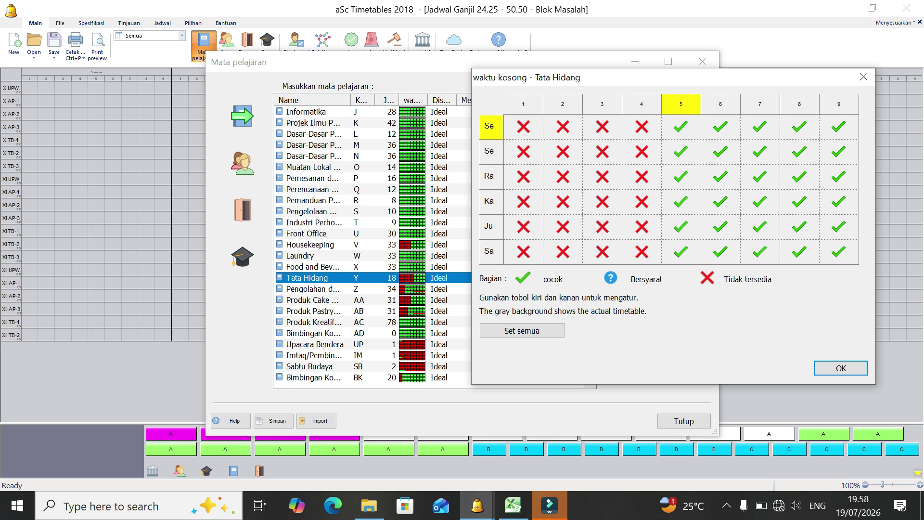
click(642, 104)
click(602, 104)
click(563, 104)
click(524, 104)
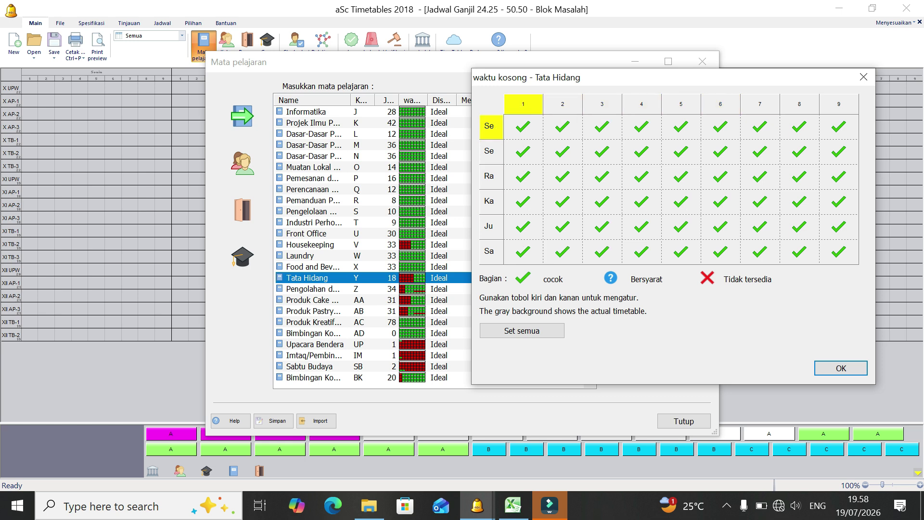
key(Return)
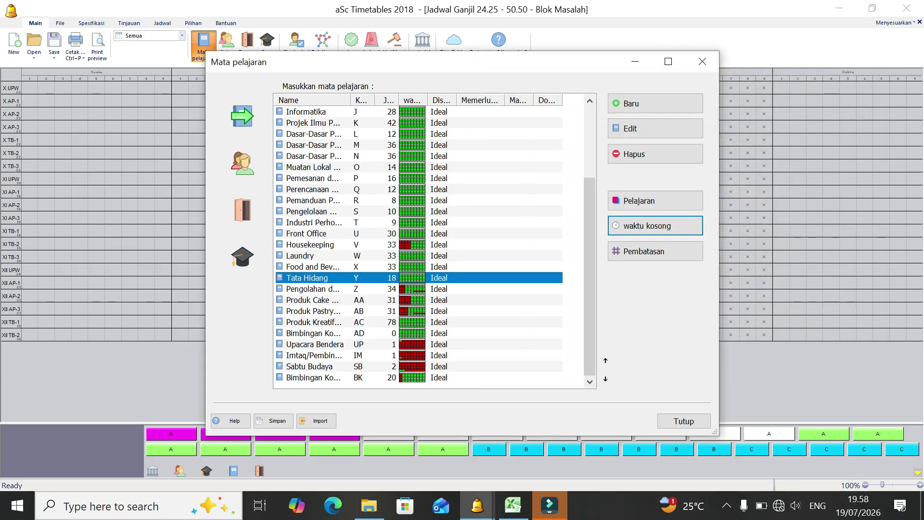
- Make periods 1 and 2 on all days and the whole Friday (Ju) row available for Pengolahan dan Penyajian Makanan, and save the grid
click(314, 289)
click(655, 226)
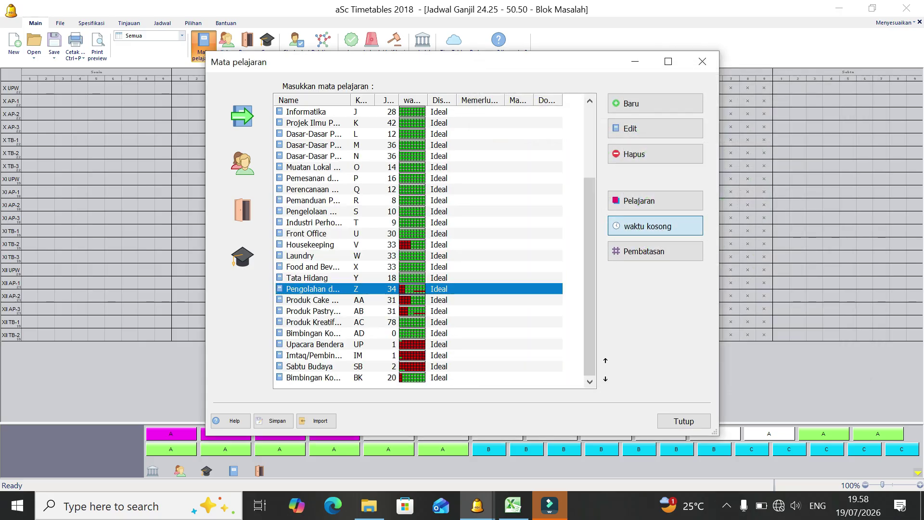
click(312, 123)
click(351, 123)
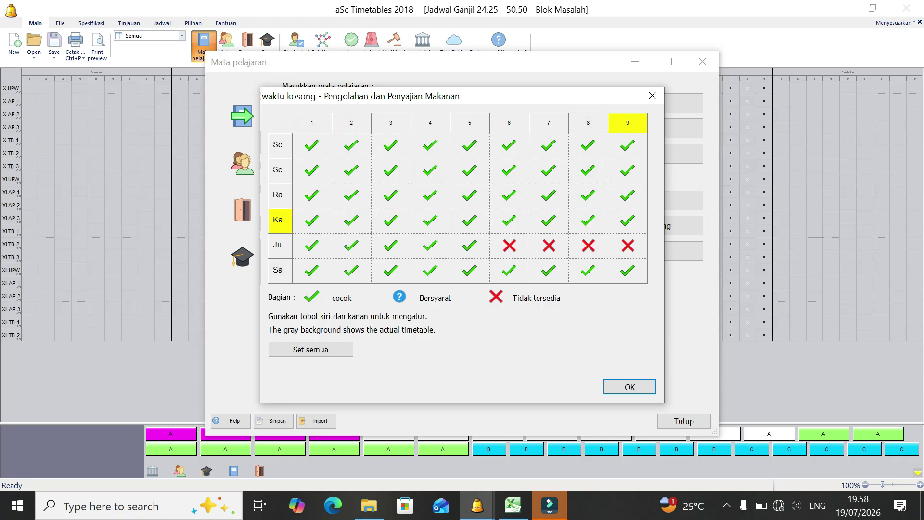
click(278, 245)
click(278, 245)
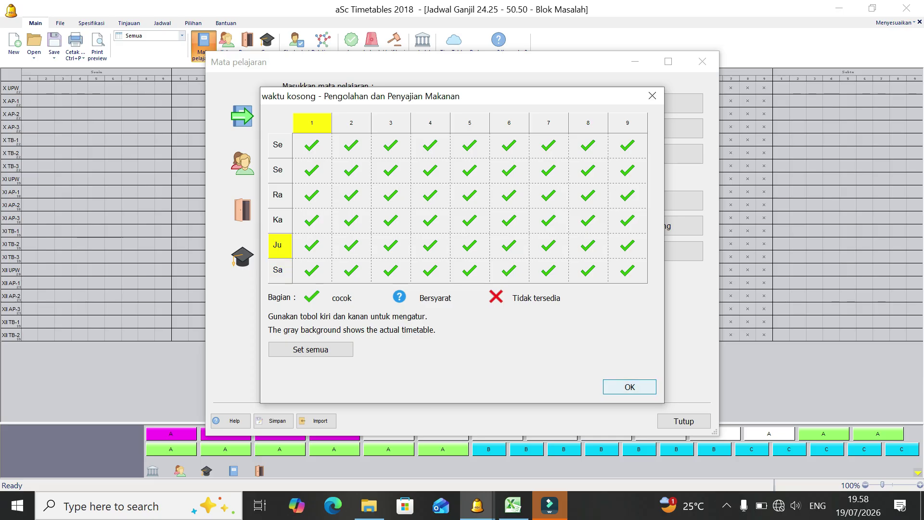
click(630, 387)
- Make all periods available on all six days for the subject Produk Cake dan Kue Indonesia and save its waktu kosong grid
click(418, 300)
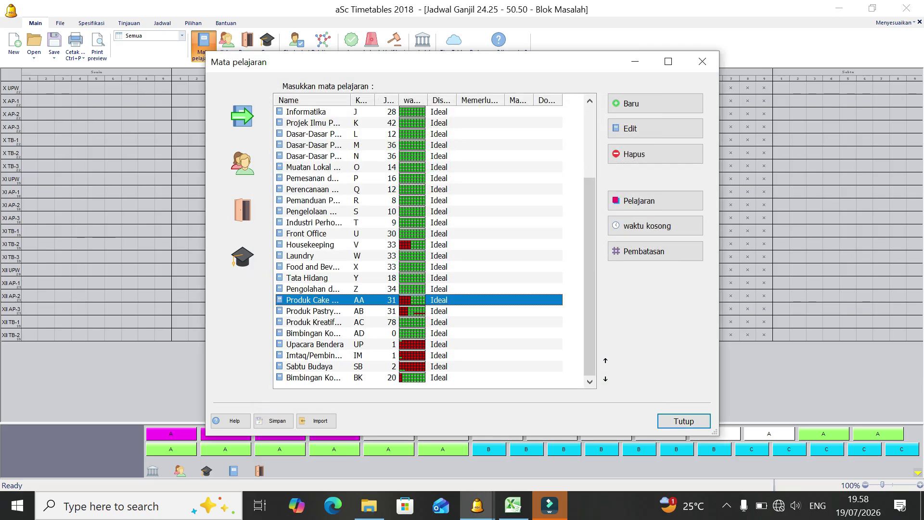
click(655, 226)
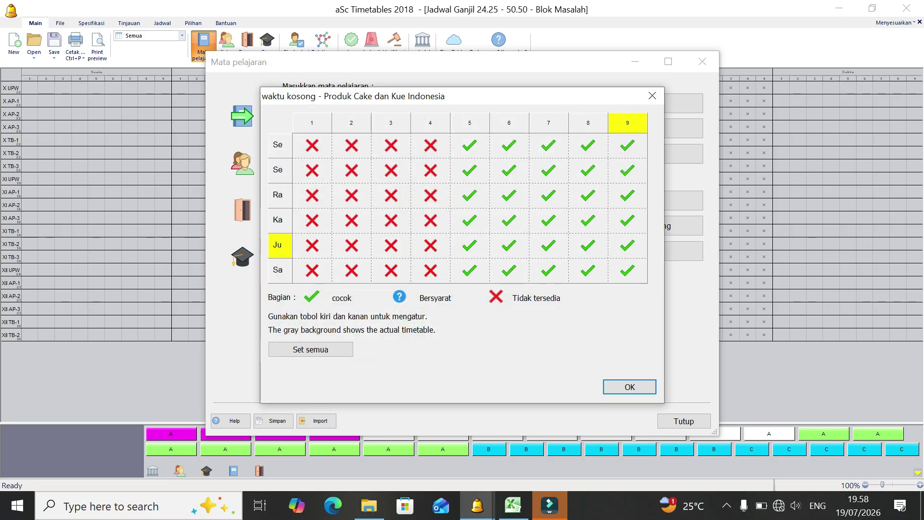
click(278, 145)
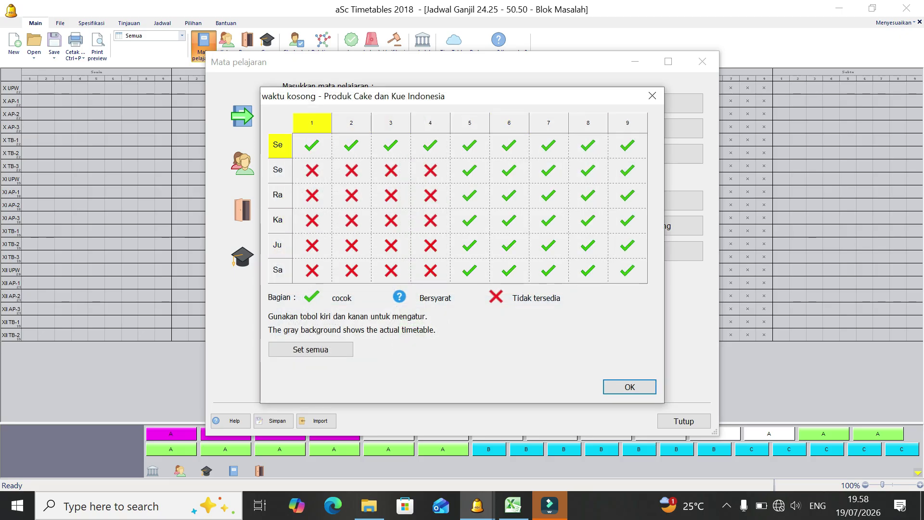
click(278, 170)
click(278, 195)
click(278, 220)
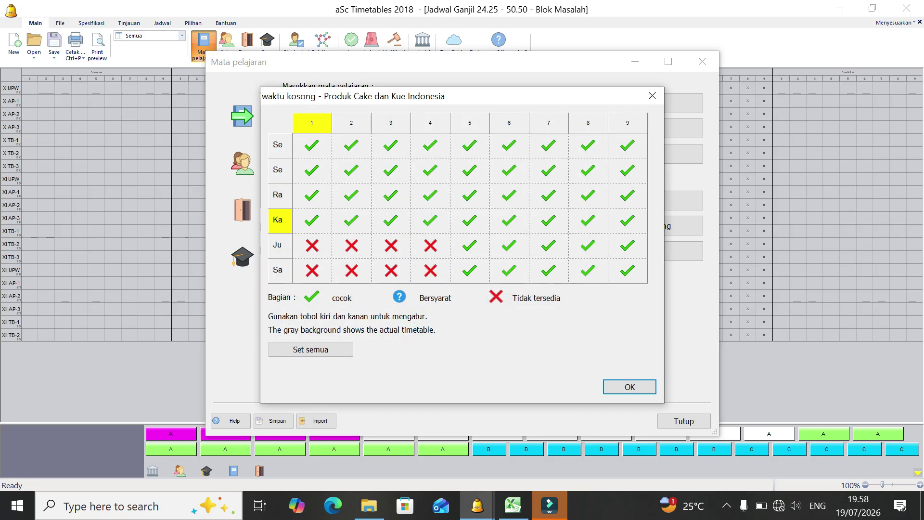
click(278, 245)
click(278, 270)
click(630, 387)
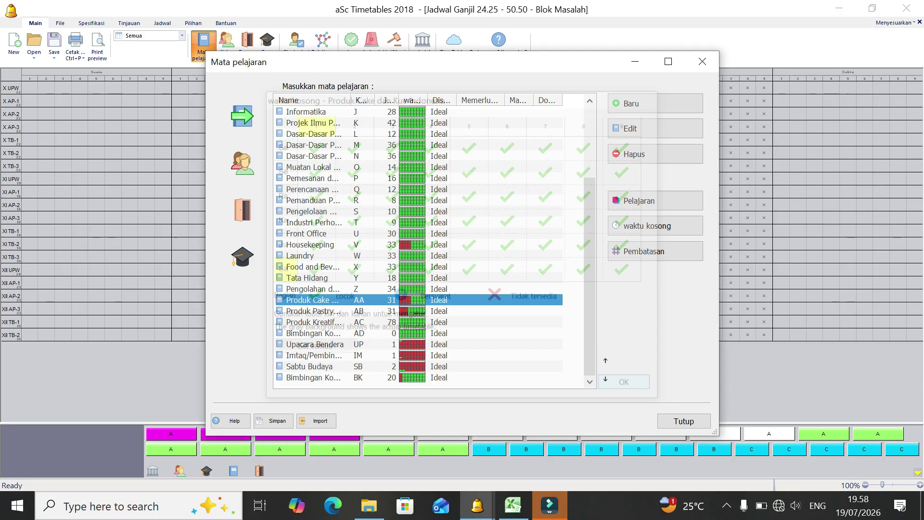
- Make all periods available on all six days for the subject Produk Pastry dan Bakery and save its waktu kosong grid
click(314, 311)
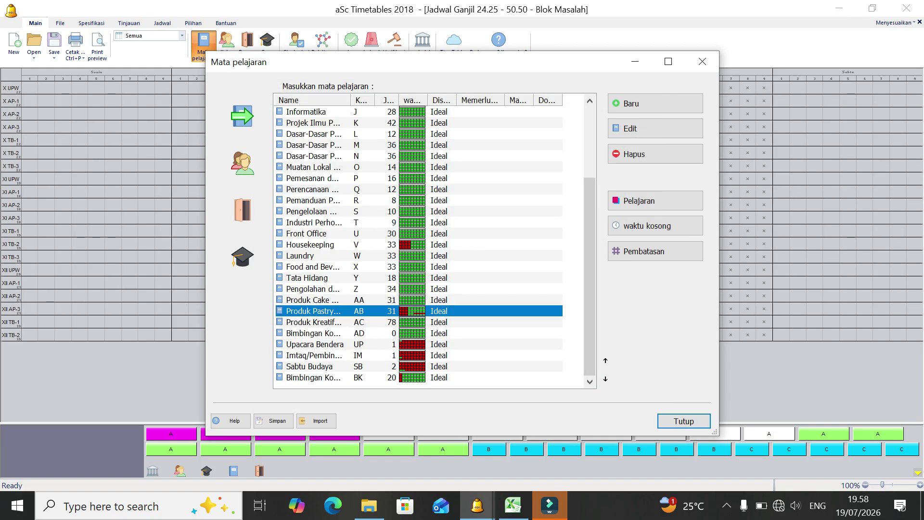
click(656, 226)
click(278, 144)
click(278, 170)
click(278, 195)
click(278, 219)
click(278, 245)
click(277, 270)
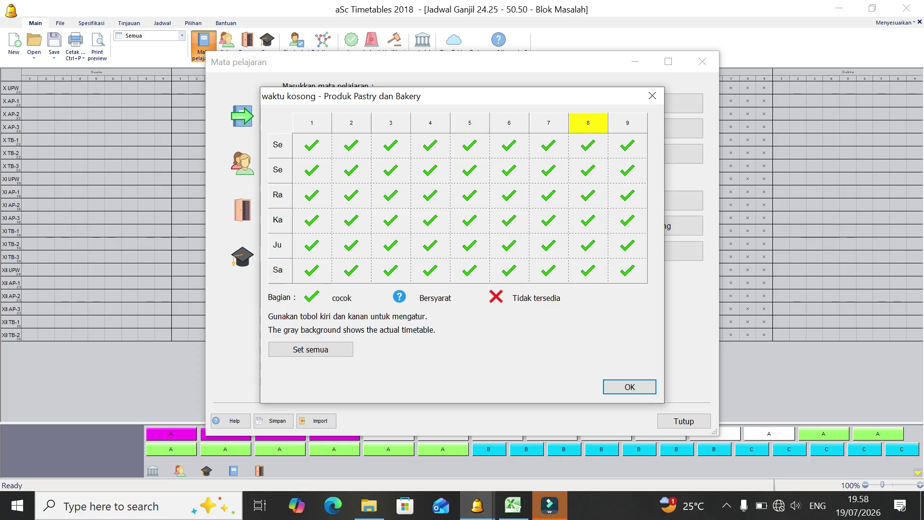
key(Return)
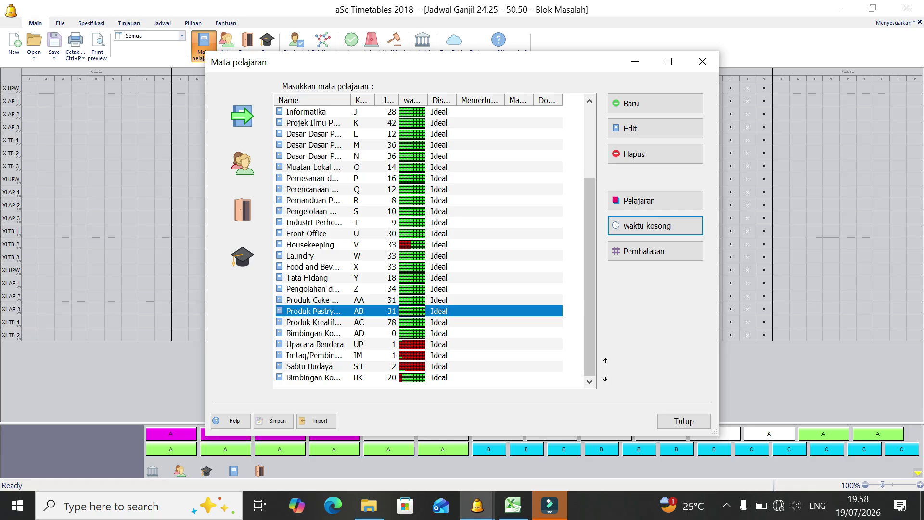
- Make all periods available on every day for the subject Housekeeping, save the grid and close the subject list
click(412, 245)
click(655, 226)
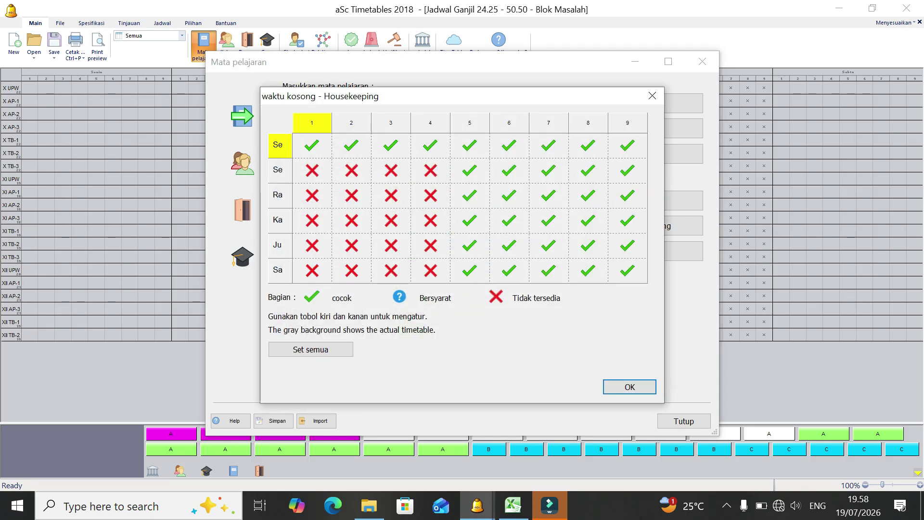
click(281, 170)
click(280, 196)
click(280, 221)
click(280, 245)
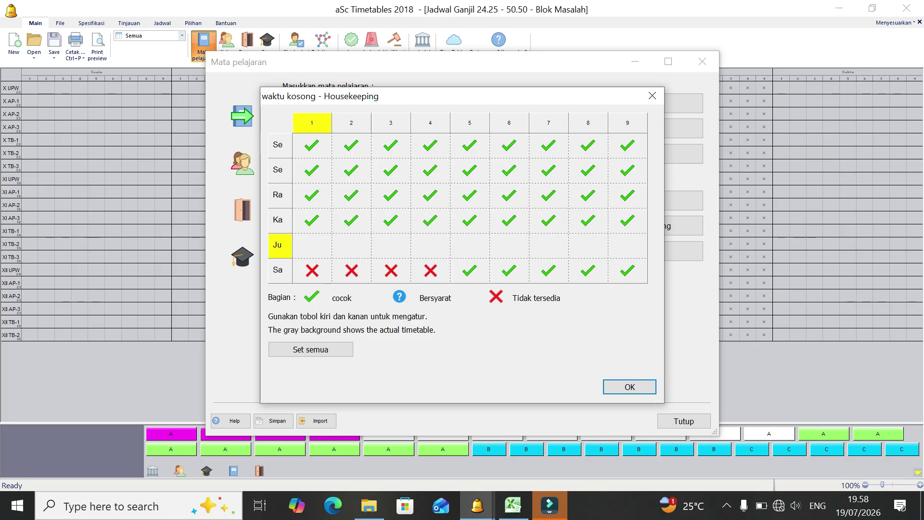
click(280, 271)
key(Return)
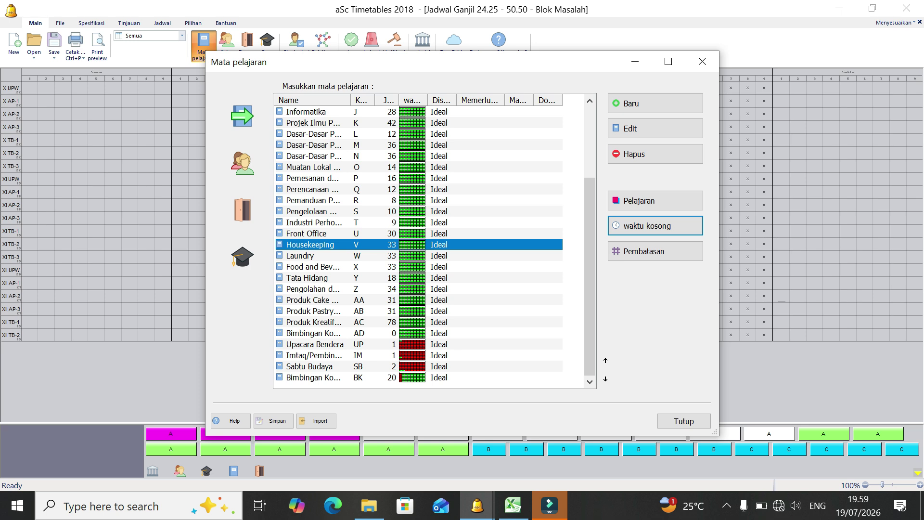
scroll(435, 241, up, 3)
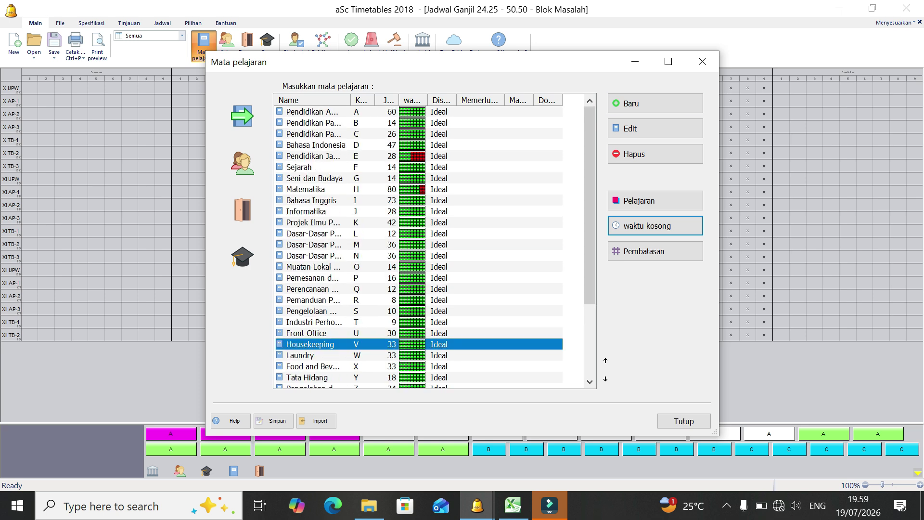
click(684, 421)
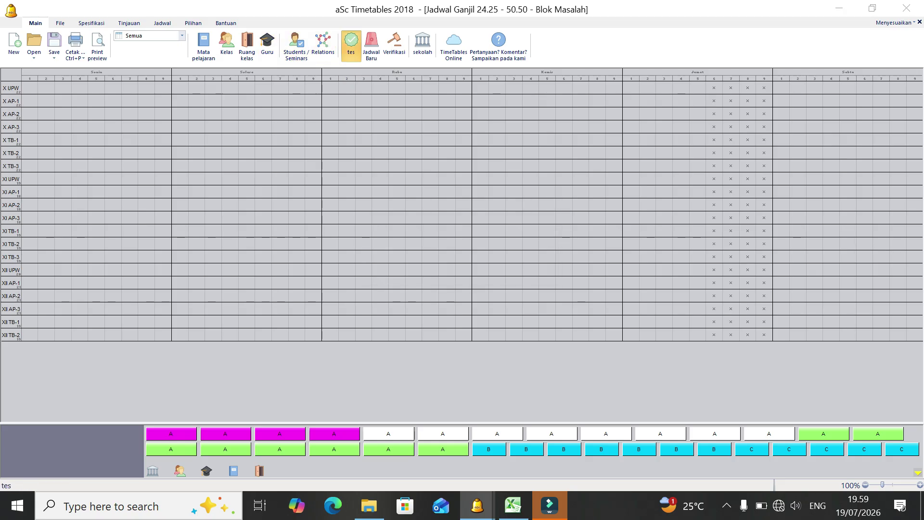
- Rerun the timetable data test, review its results for classes, teachers and subjects, and close the report
click(351, 45)
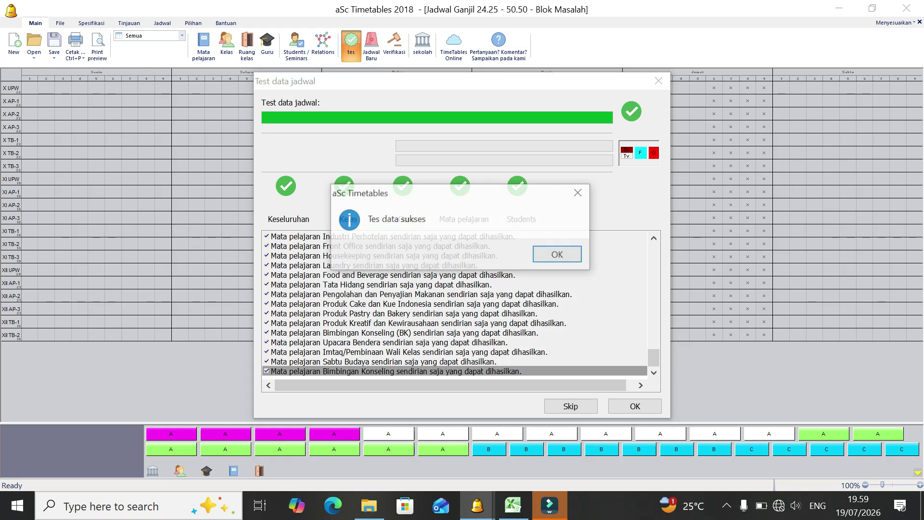
key(Return)
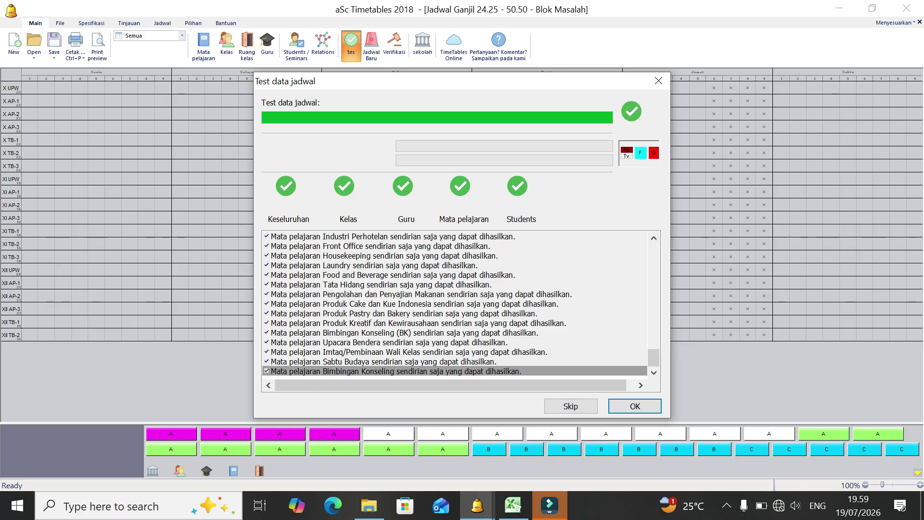
mouse_move(654, 358)
mouse_down()
mouse_move(654, 251)
mouse_move(654, 359)
mouse_up()
click(635, 406)
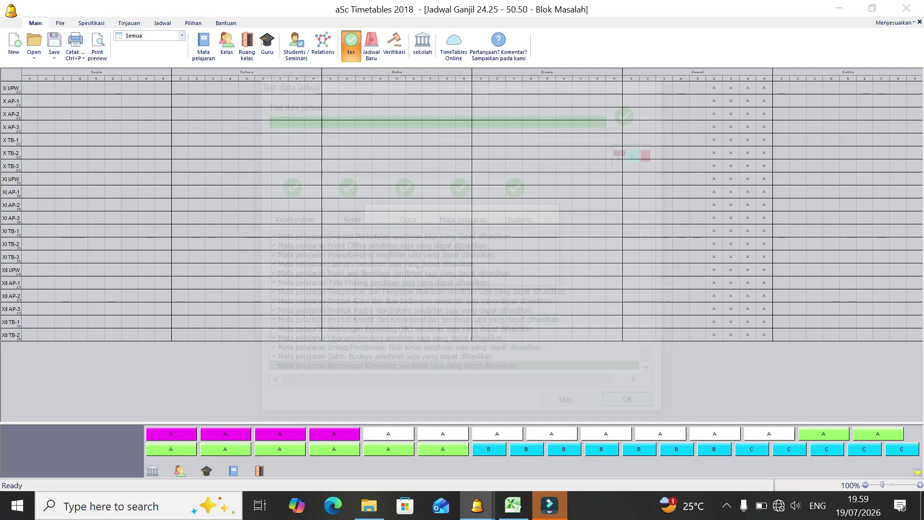
- Generate a new timetable from the current data and dismiss the generation report
click(434, 164)
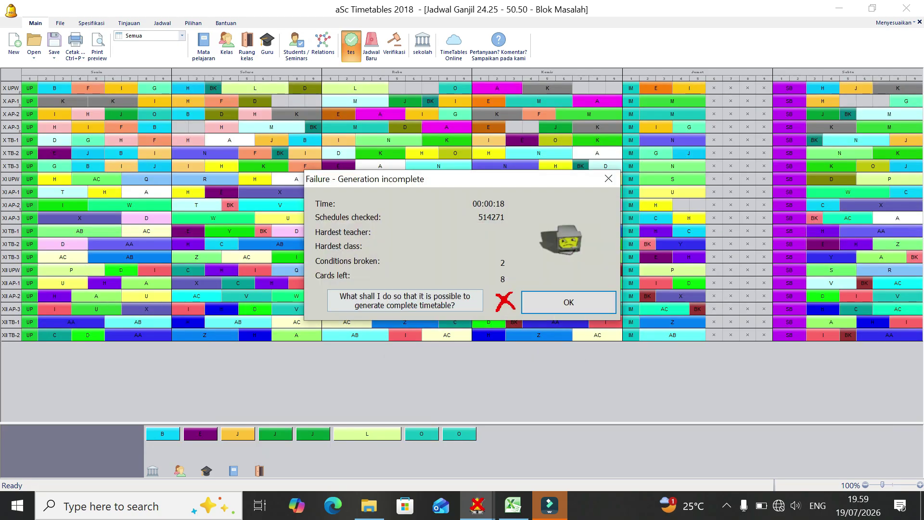
key(Return)
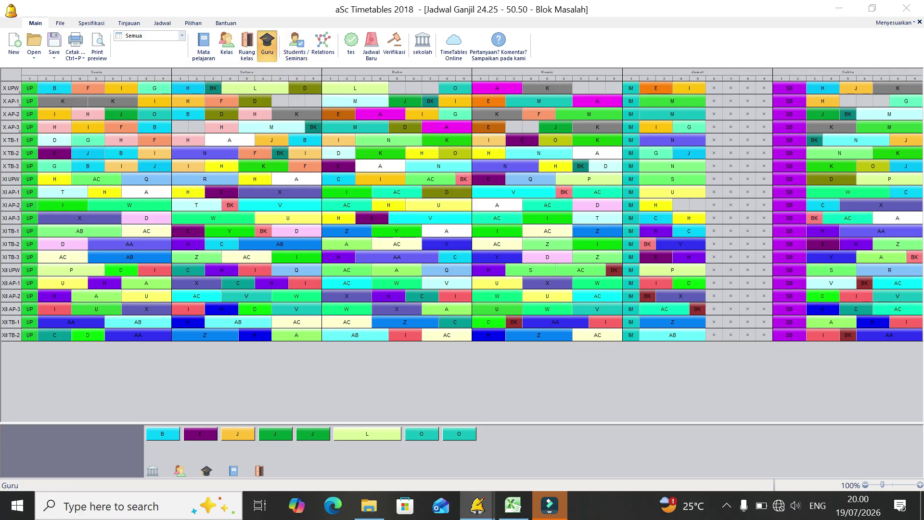
- Check the waktu kosong overviews in the teacher, class and subject lists, closing each list after viewing it
click(267, 46)
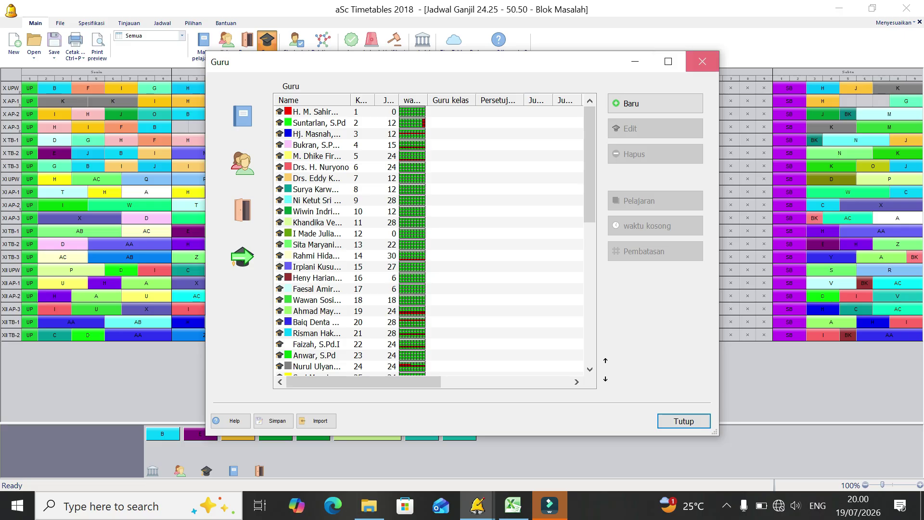
click(703, 61)
click(226, 41)
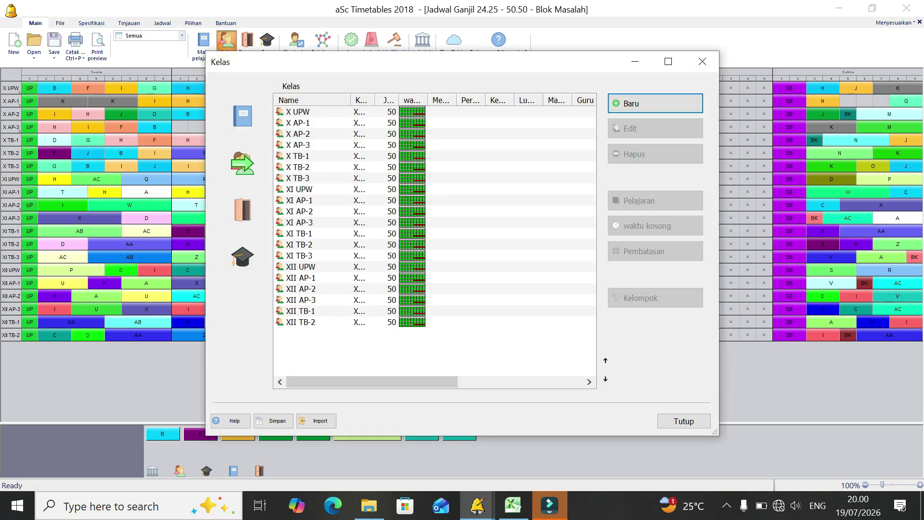
click(703, 61)
click(203, 42)
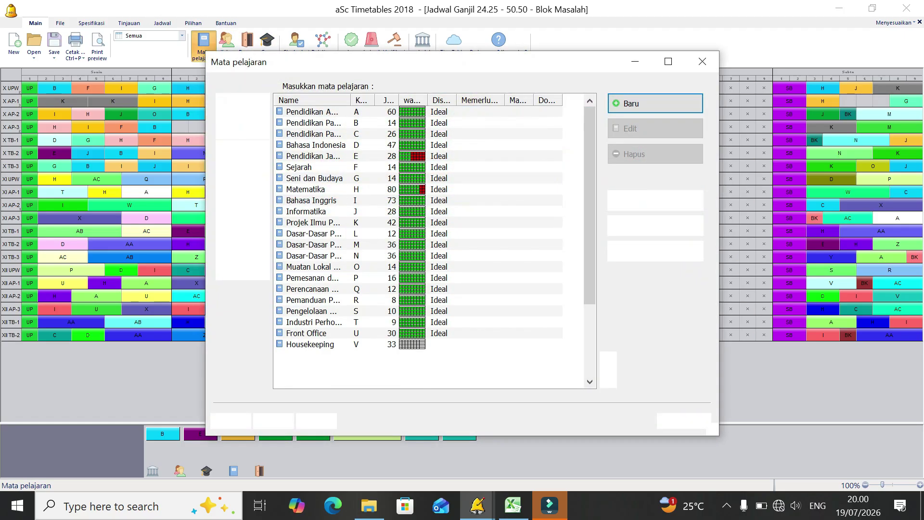
click(703, 61)
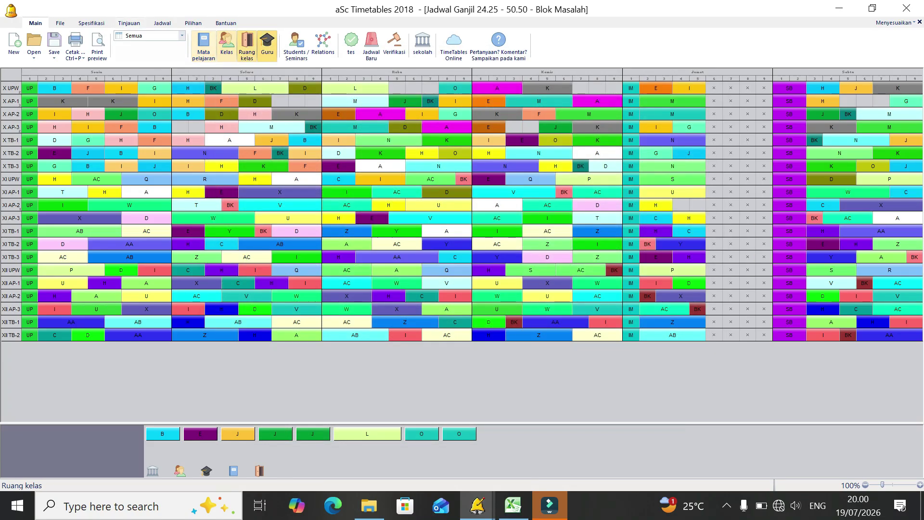